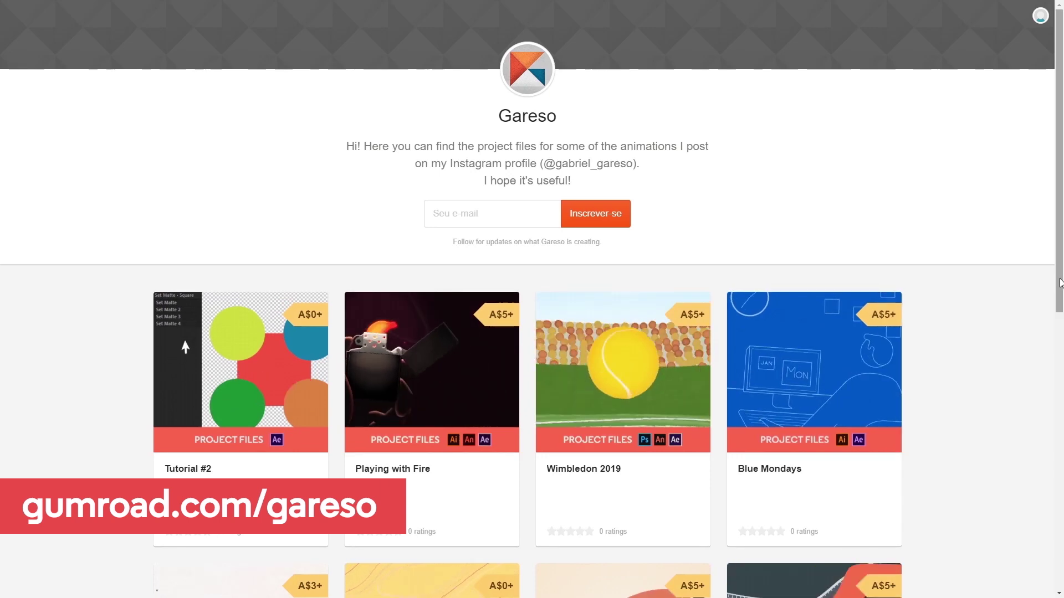
Add a Set Matte effect to the red Square layer from the Effect menu
mouse_move(1059, 280)
left_mouse_down()
mouse_move(1062, 529)
mouse_move(1061, 275)
left_mouse_up()
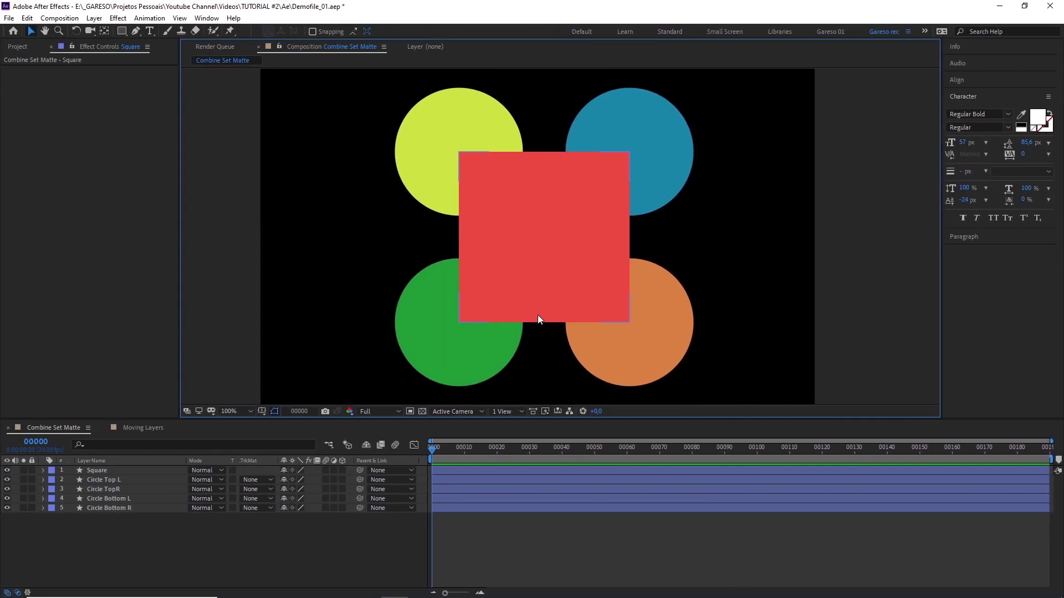
left_click(525, 255)
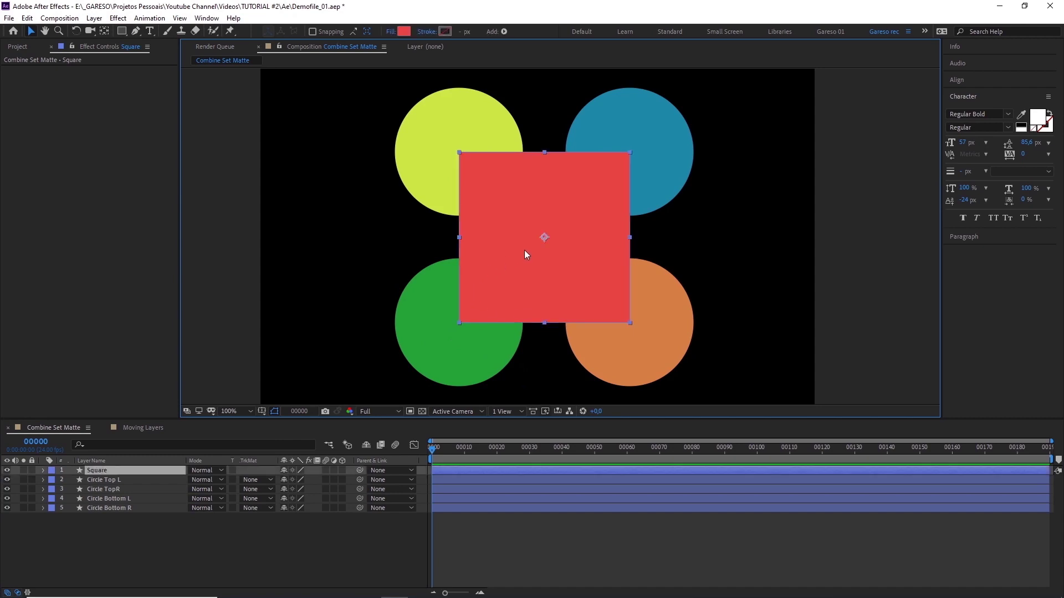
left_click(118, 17)
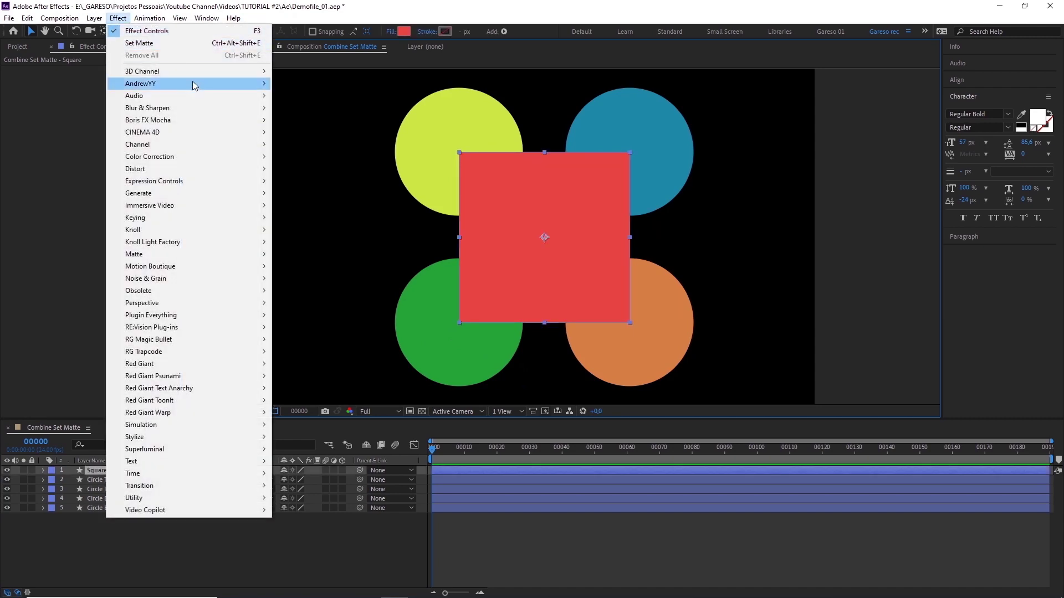
mouse_move(171, 144)
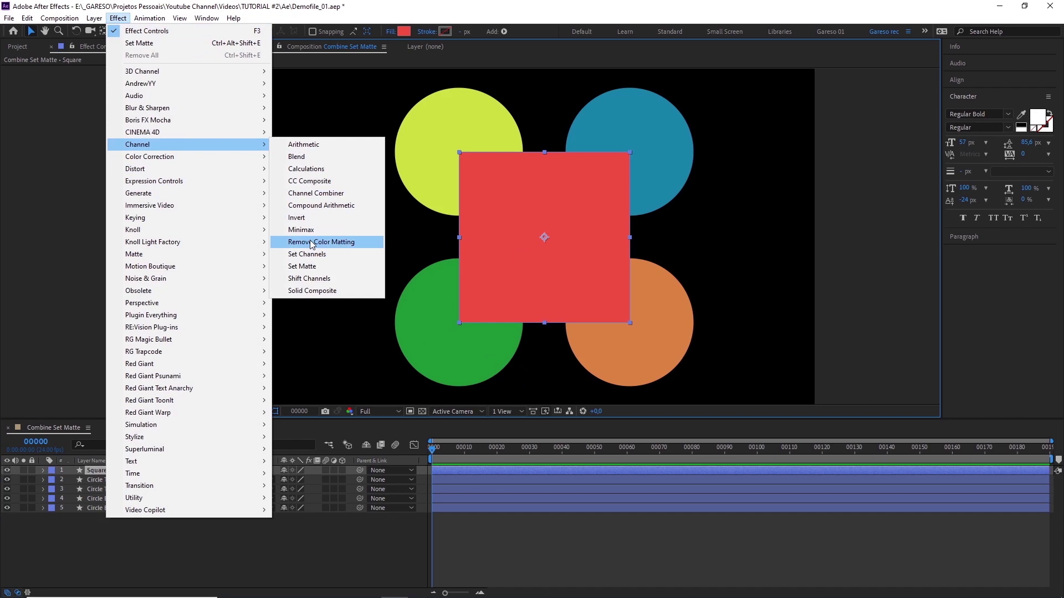
left_click(341, 265)
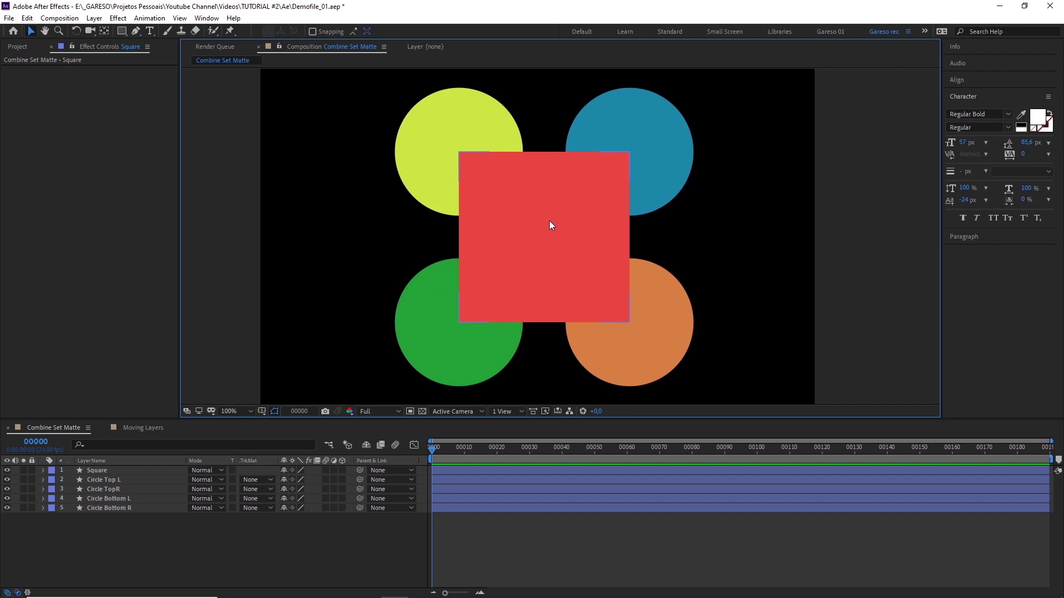
Apply Set Matte to Circle Top L, taking its matte from the Square layer
left_click(427, 143)
key("ctrl+space")
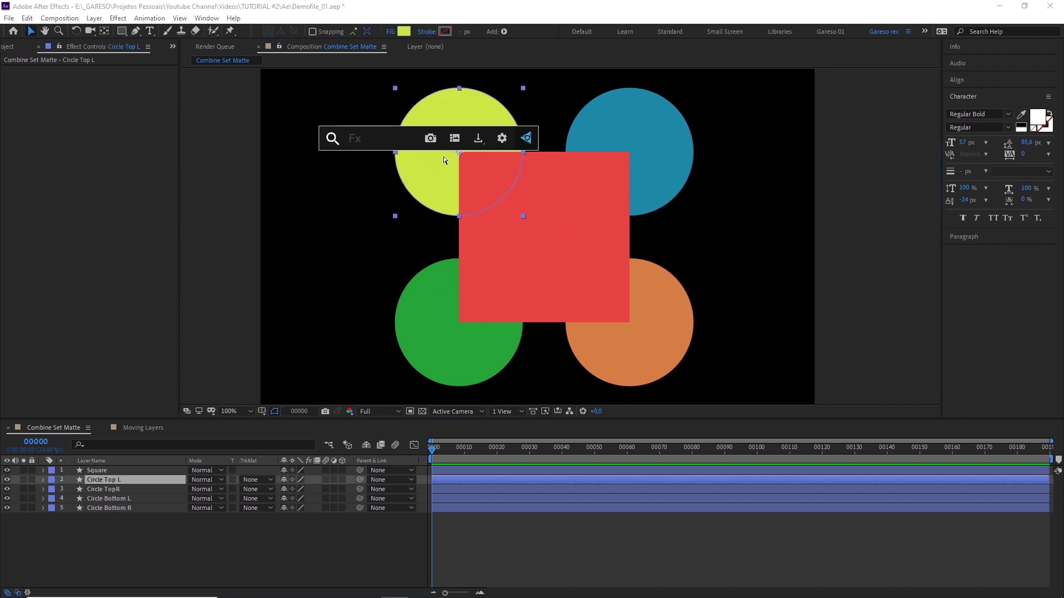
type("set")
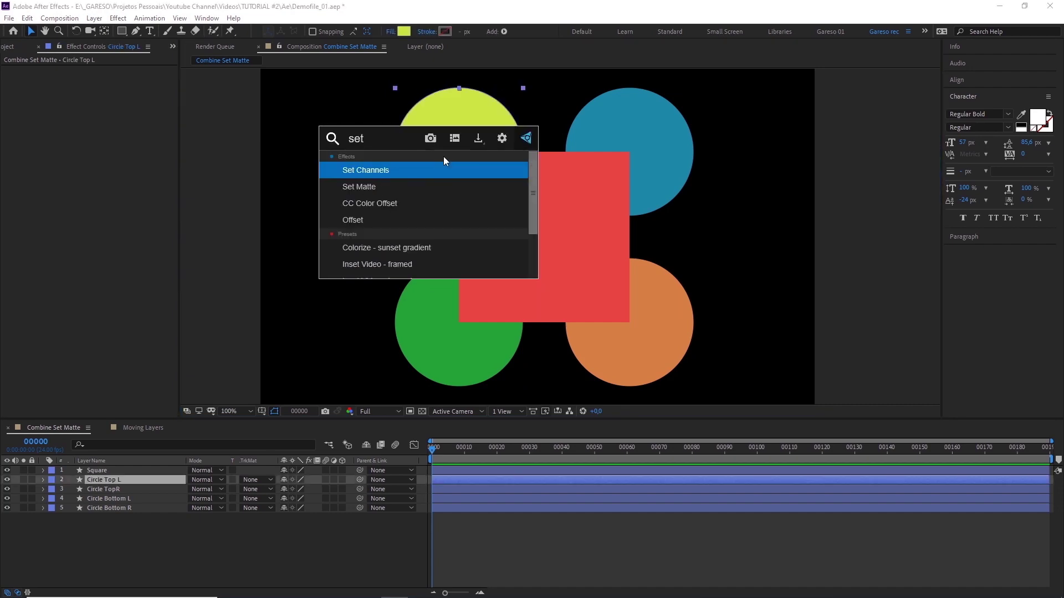
left_click(393, 187)
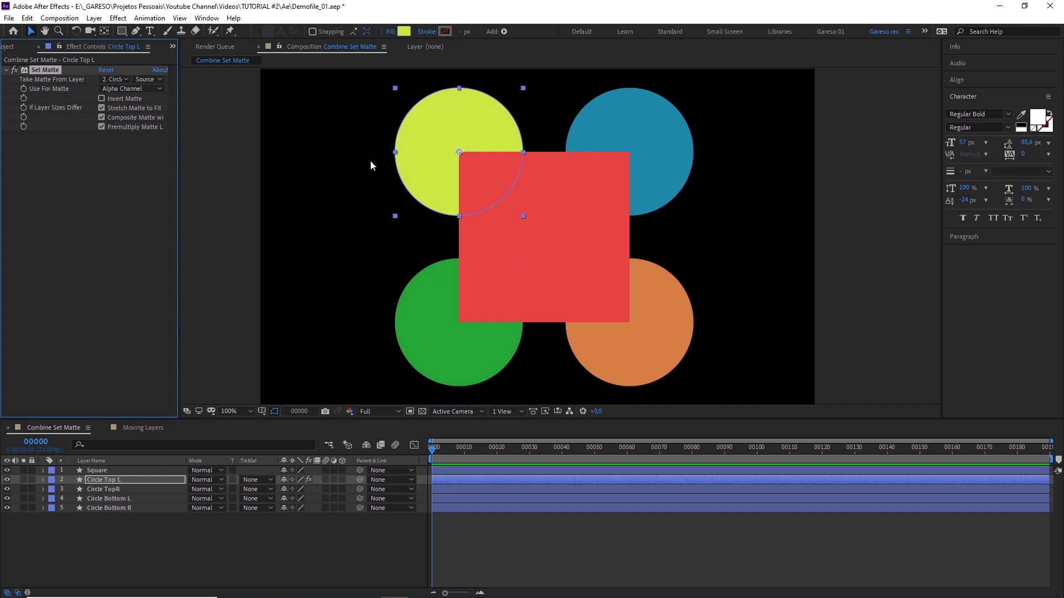
left_click(123, 79)
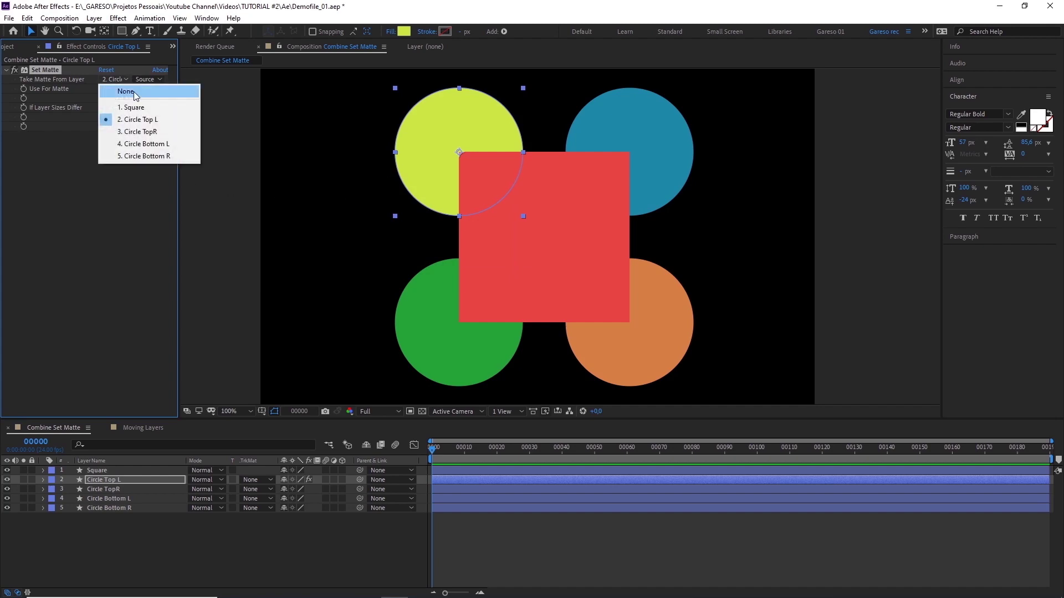
left_click(133, 108)
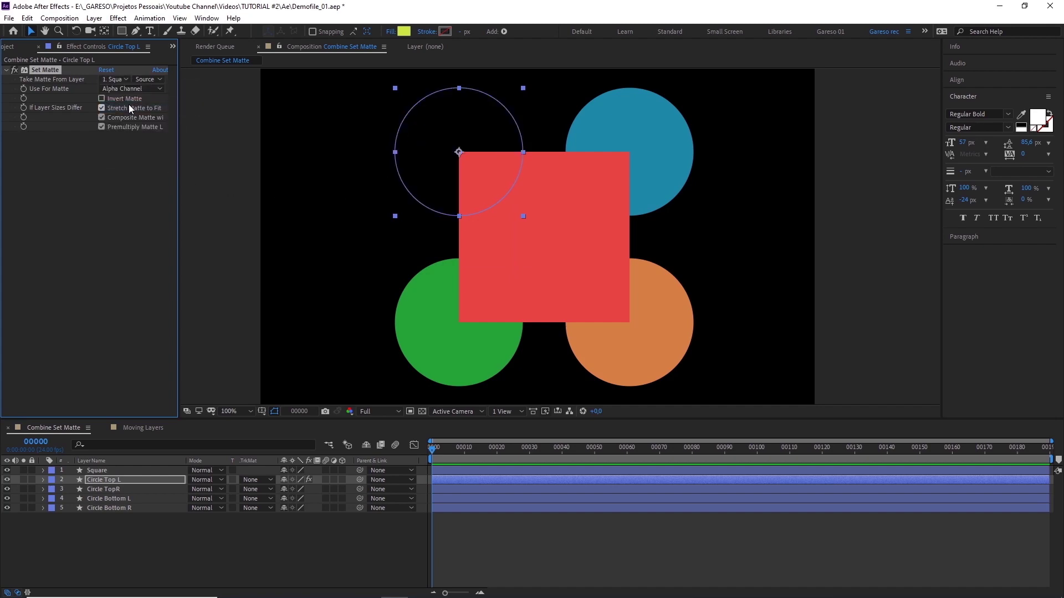
Hide the Square and paste the Set Matte effect onto the other three circles
left_click(7, 470)
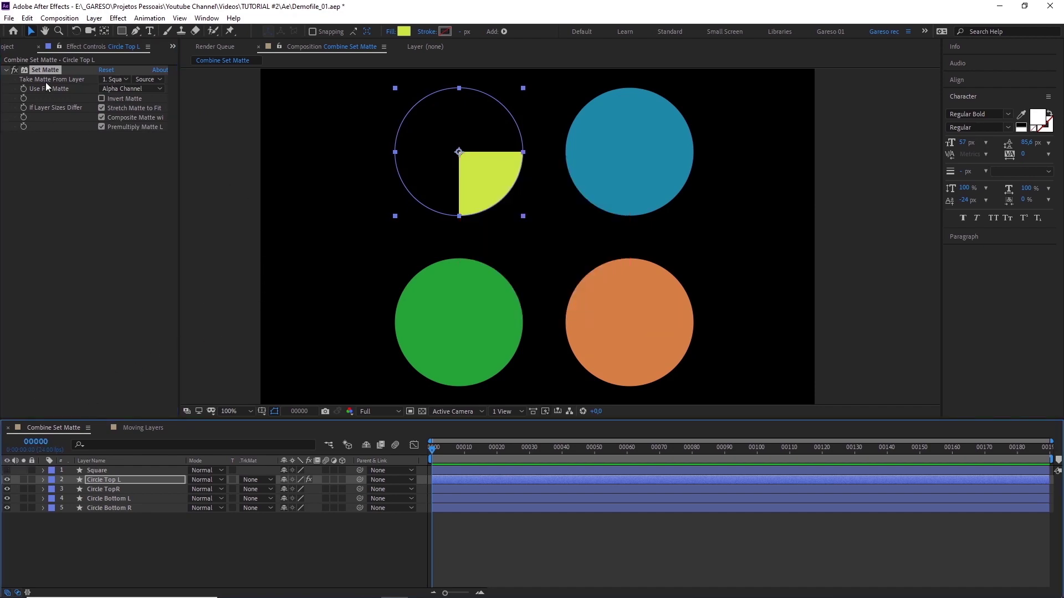
left_click(100, 488)
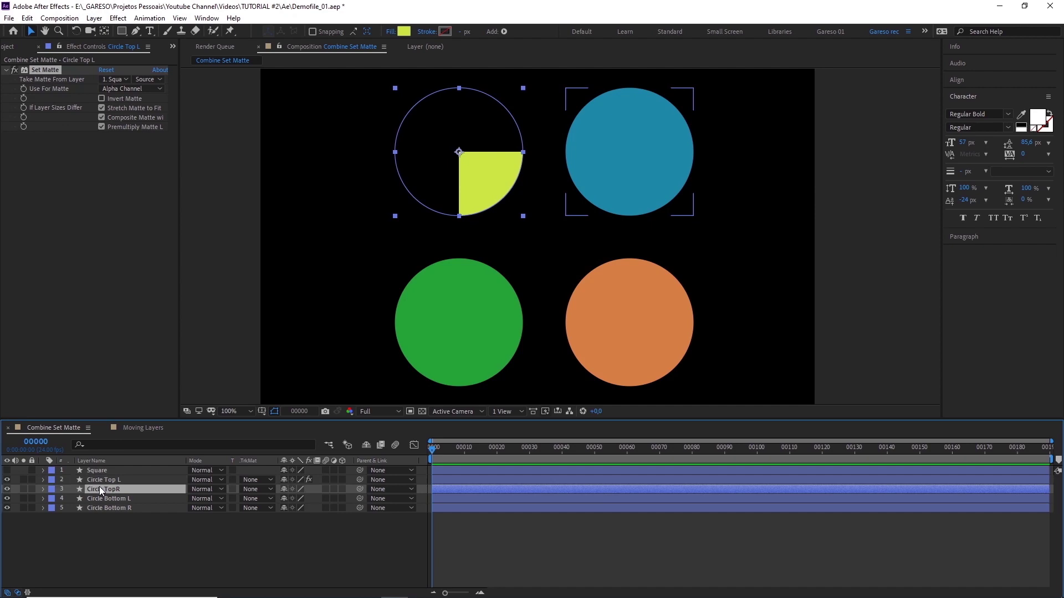
left_click(96, 504, "shift")
key("ctrl+v")
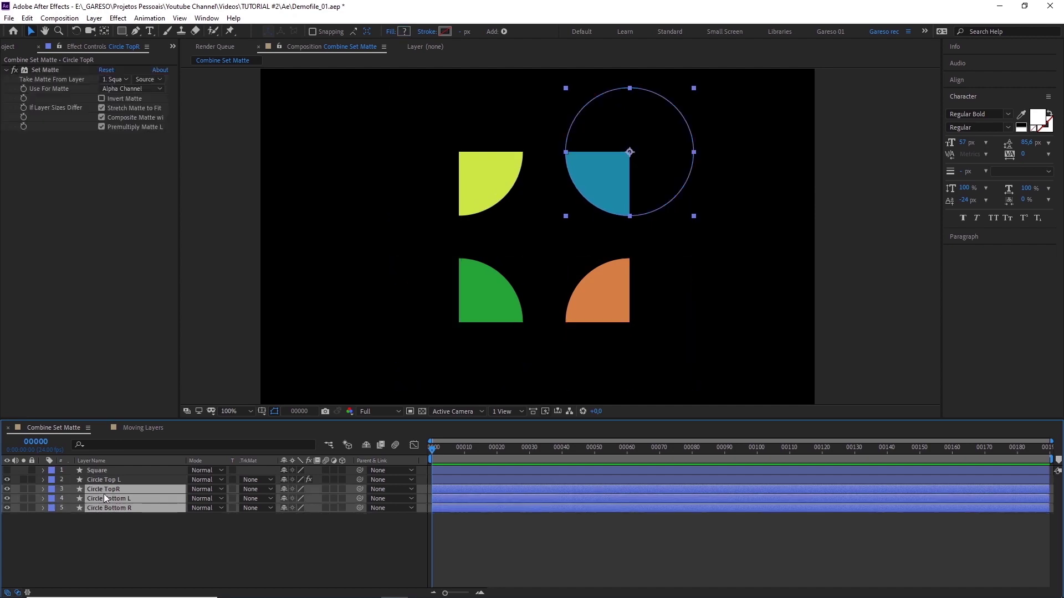
left_click(104, 493)
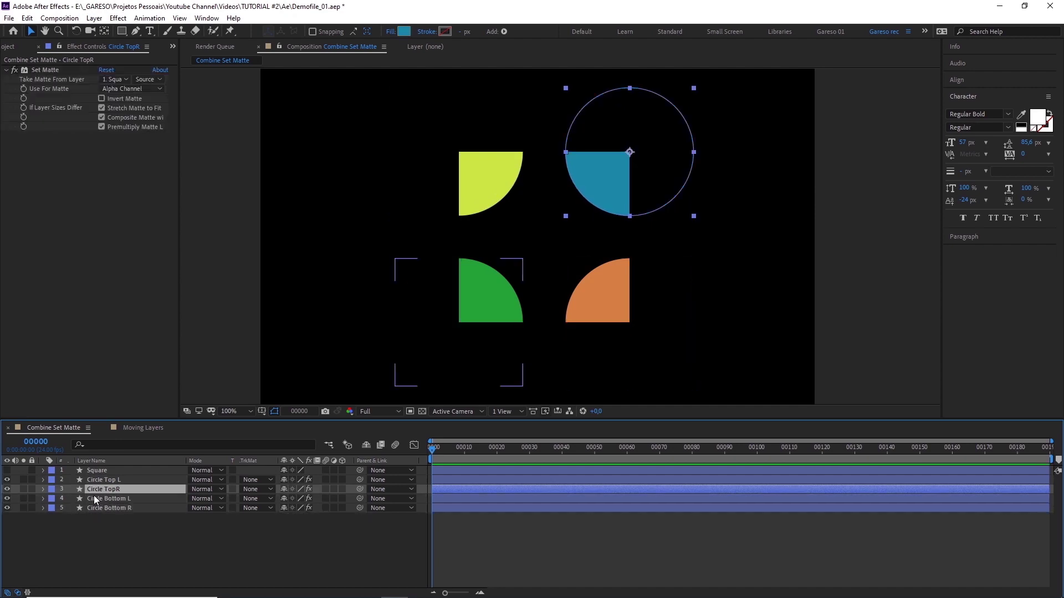
left_click(125, 499)
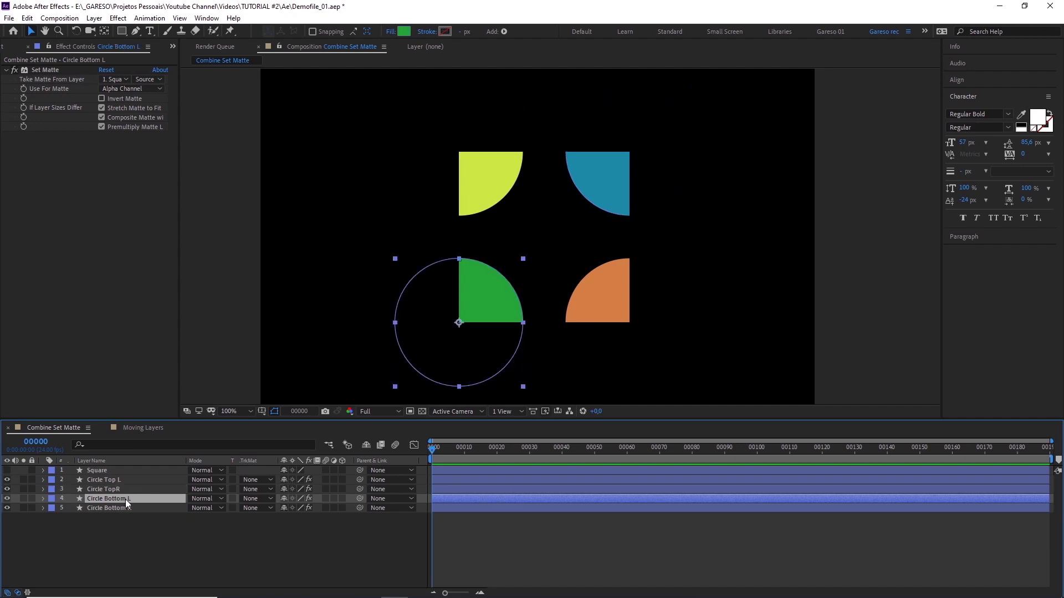
key("ctrl+a")
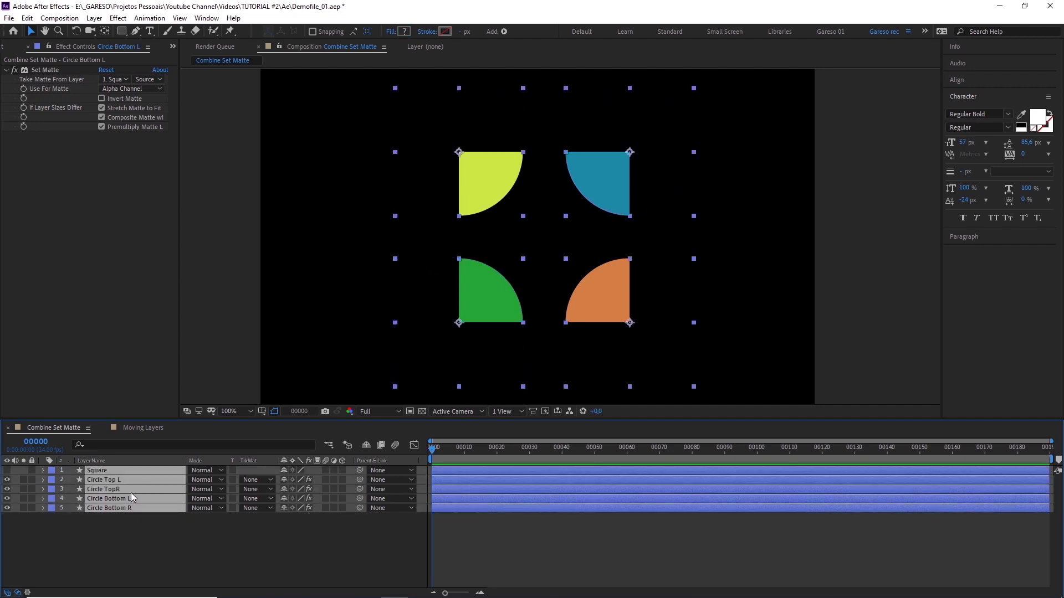
Remove the Set Matte effects from all layers and show the Square again
key("ctrl+shift+e")
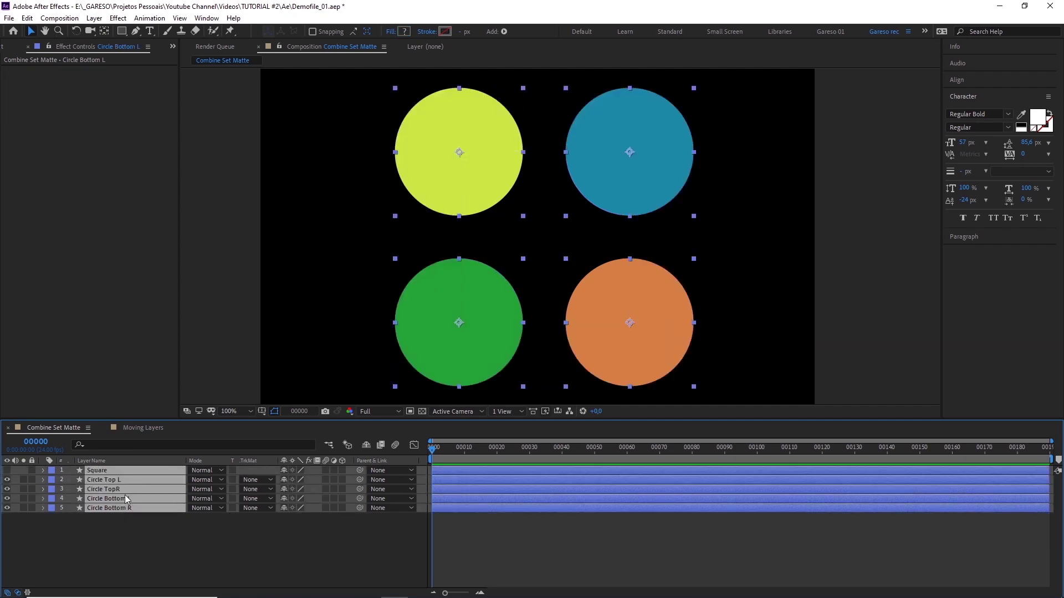
left_click(7, 470)
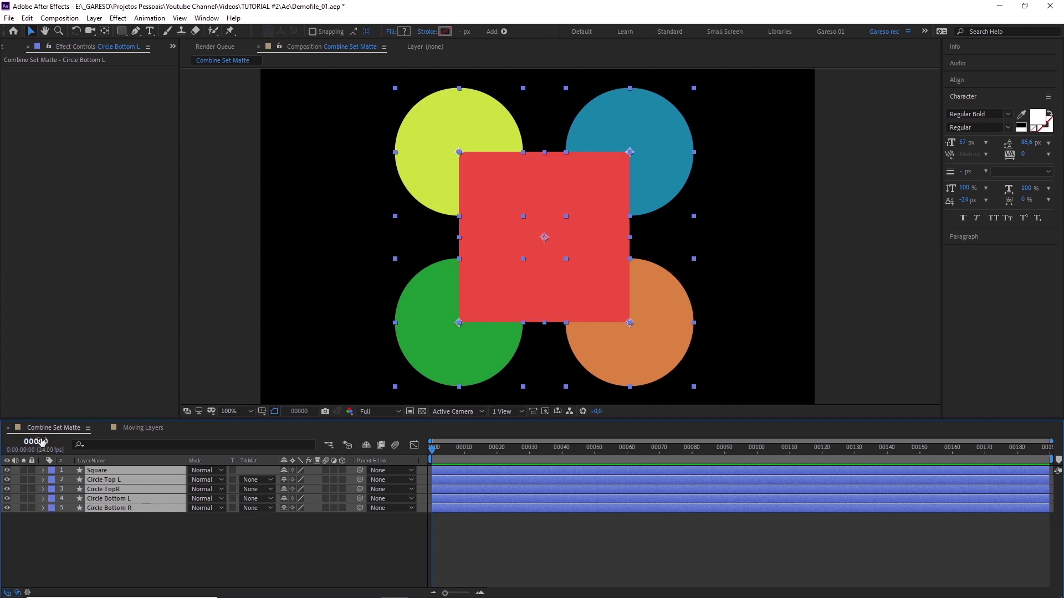
left_click(357, 277)
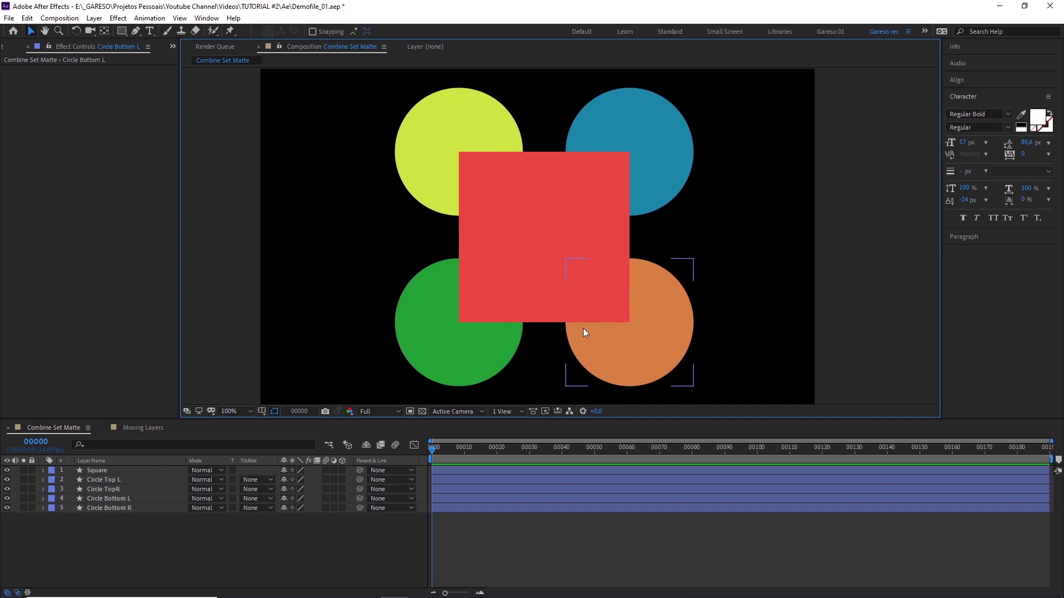
Apply Set Matte to the Square and duplicate it into four copies
left_click(527, 264)
key("ctrl+space")
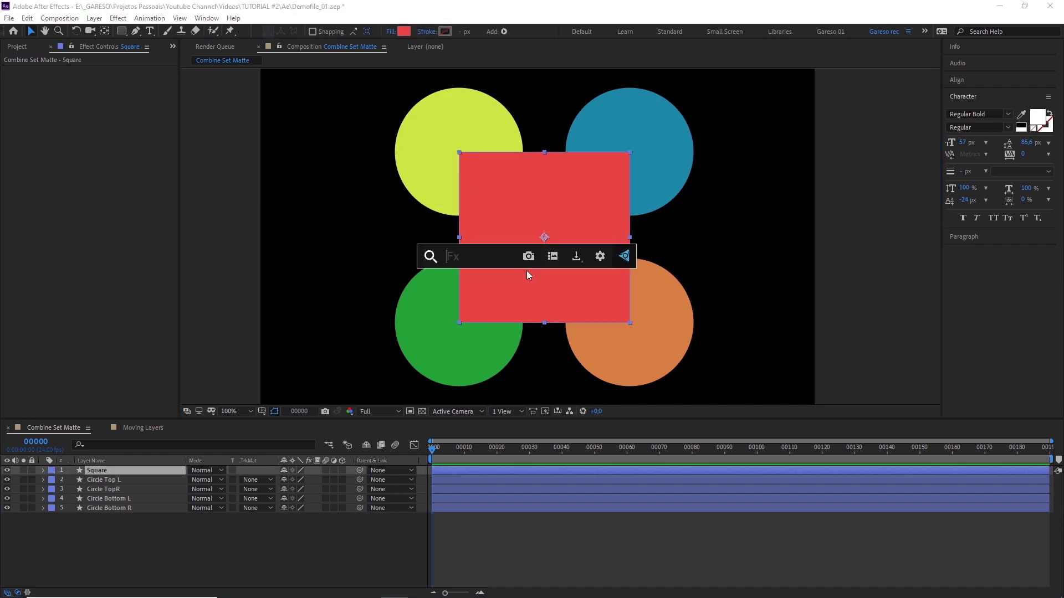
type("set")
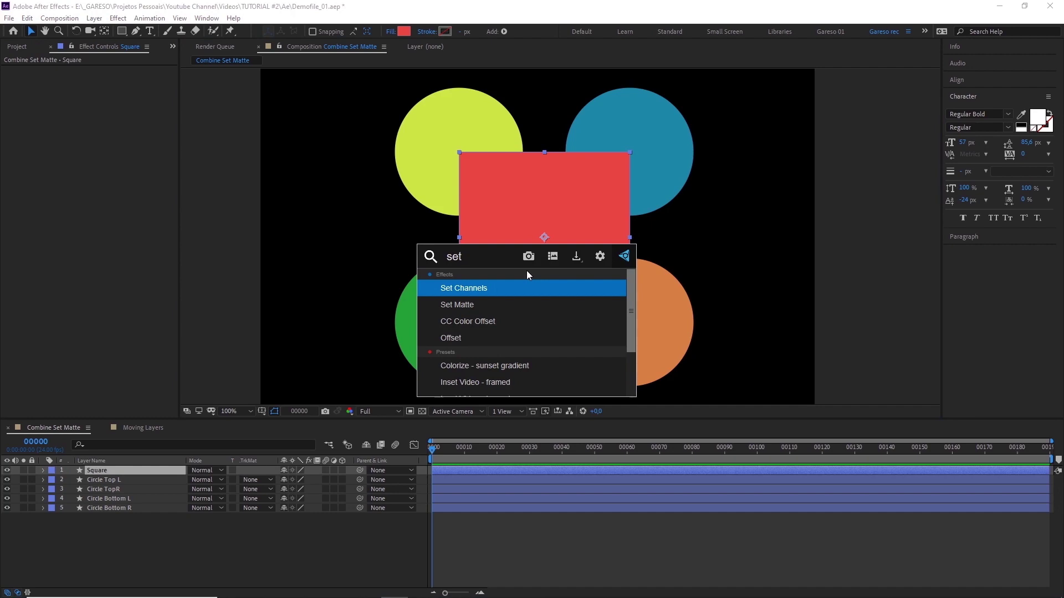
key("Down")
key("Return")
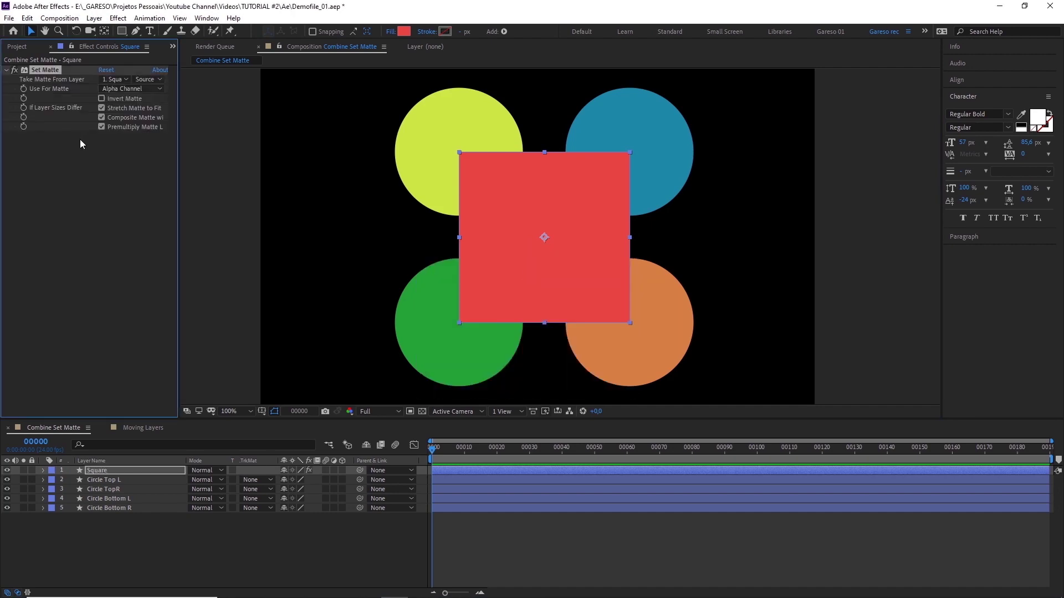
key("ctrl+d")
key("ctrl+d")
key("ctrl+d")
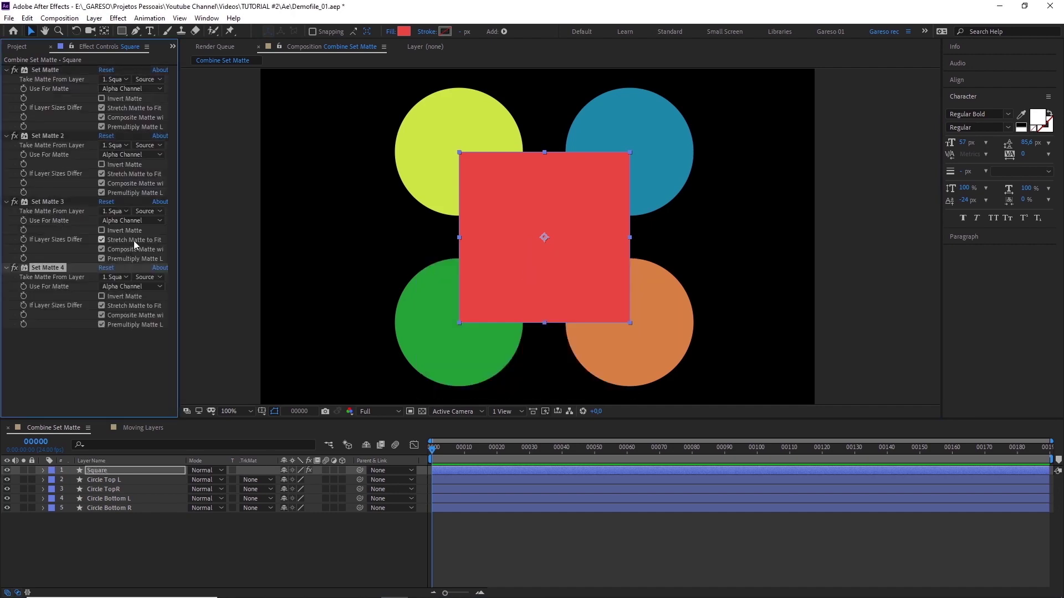
Take the four mattes from Circle Top L, Circle TopR, Circle Bottom L and Circle Bottom R
left_click(115, 79)
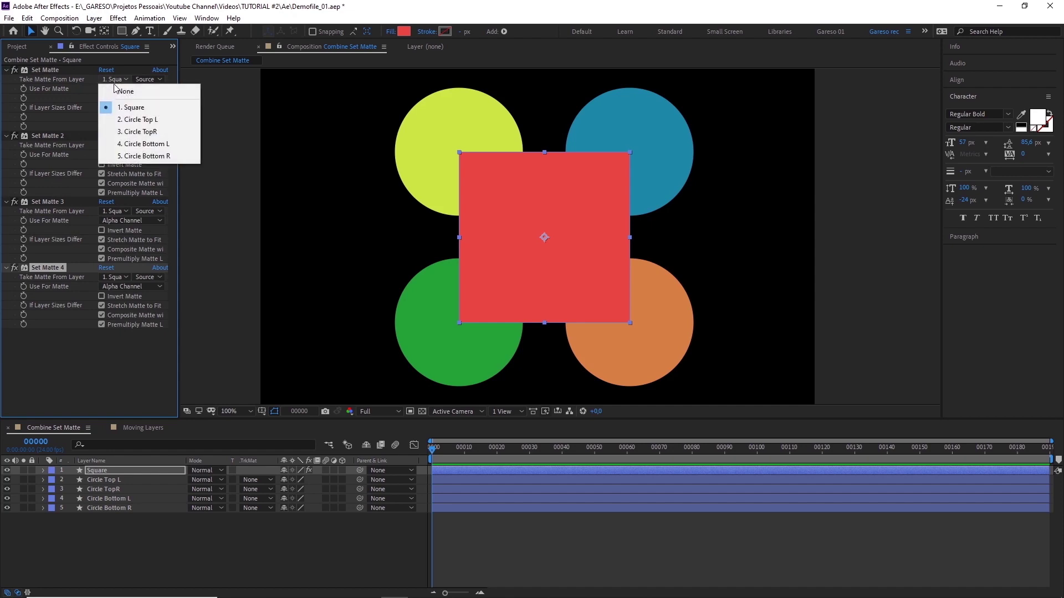
left_click(123, 120)
left_click(115, 145)
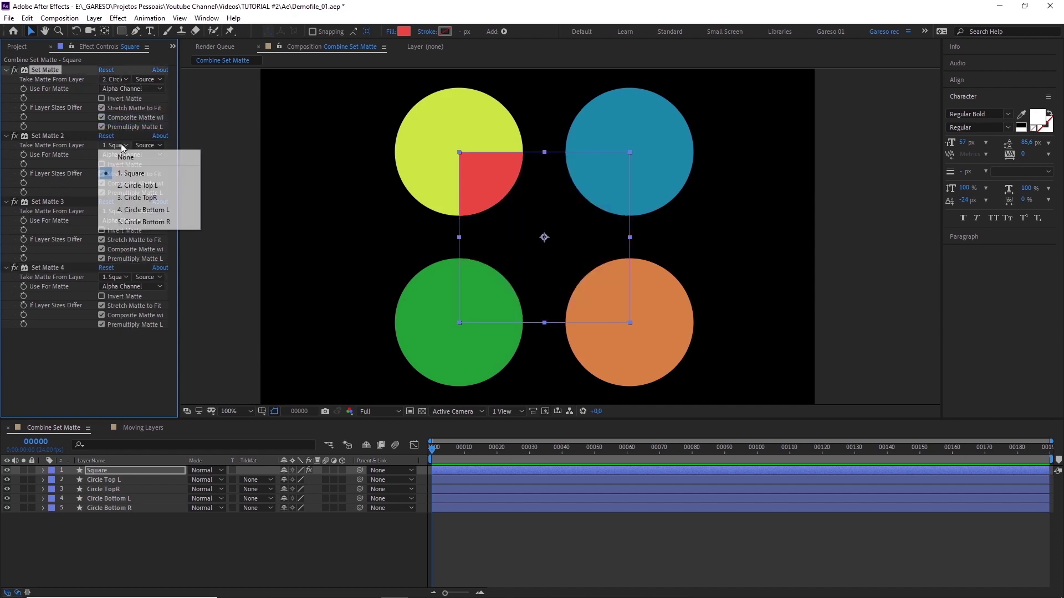
left_click(127, 198)
left_click(116, 211)
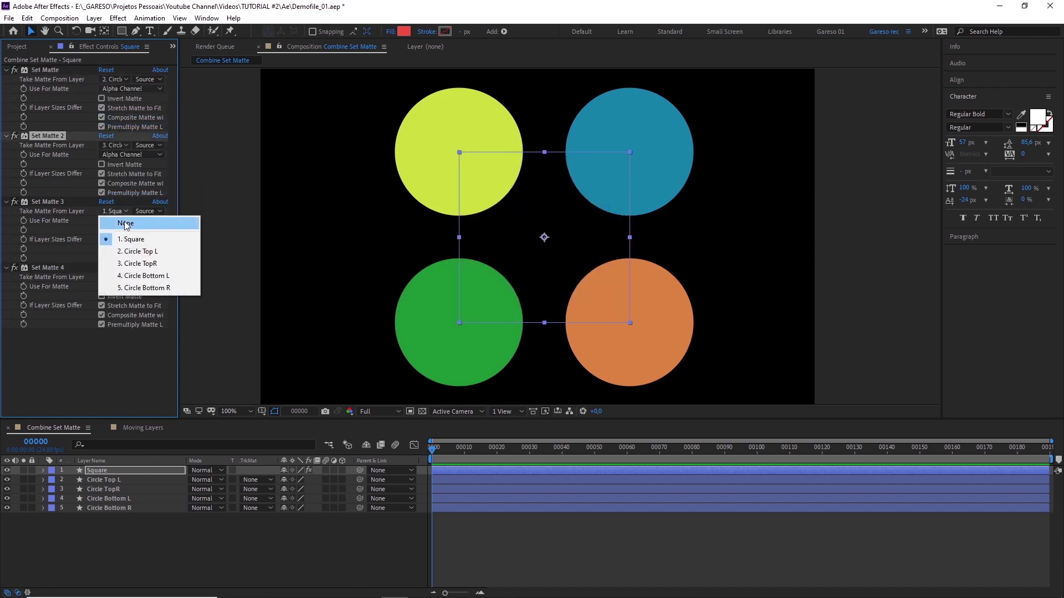
left_click(118, 276)
left_click(118, 276)
left_click(124, 352)
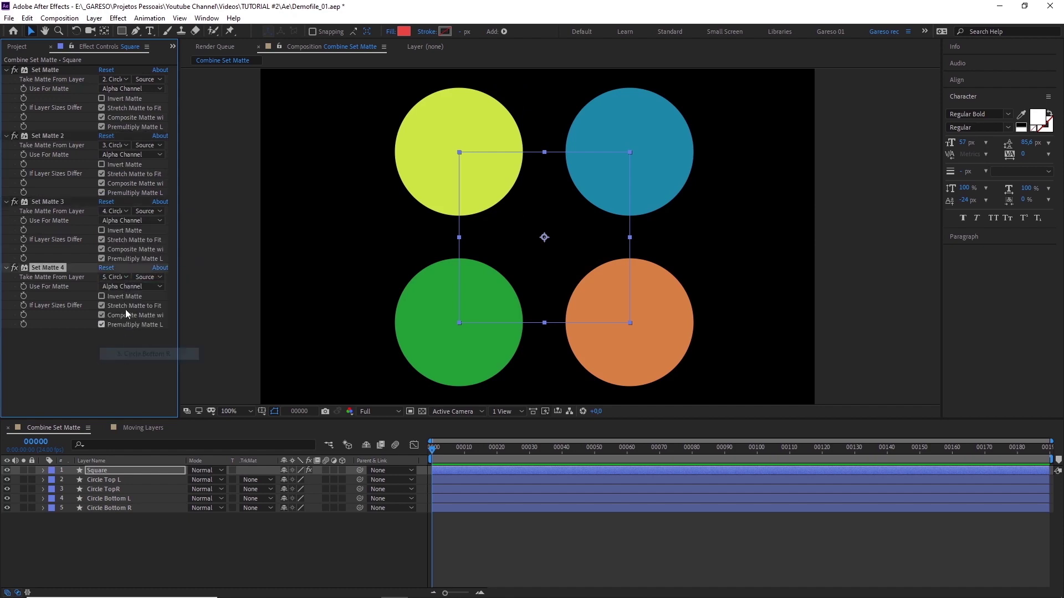
Toggle Set Matte 2, 3 and 4 off and on to compare their results
left_click(14, 201)
left_click(15, 267)
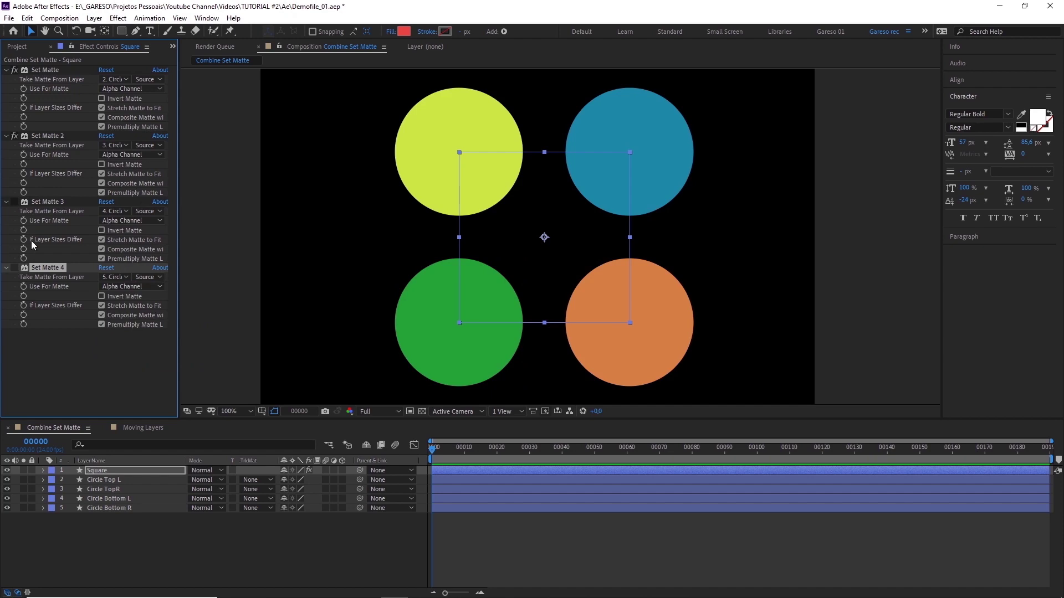
left_click(14, 136)
left_click(15, 137)
left_click(15, 137)
left_click(15, 137)
Re-enable Set Matte 3 and 4 and invert all four circle mattes
left_click(14, 202)
left_click(14, 268)
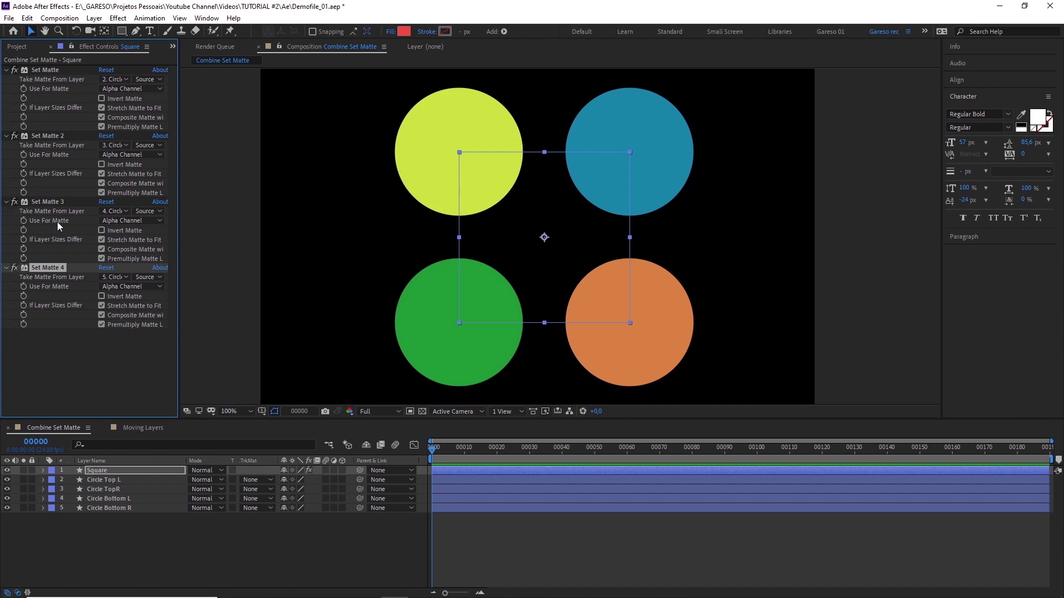
left_click(102, 98)
left_click(102, 164)
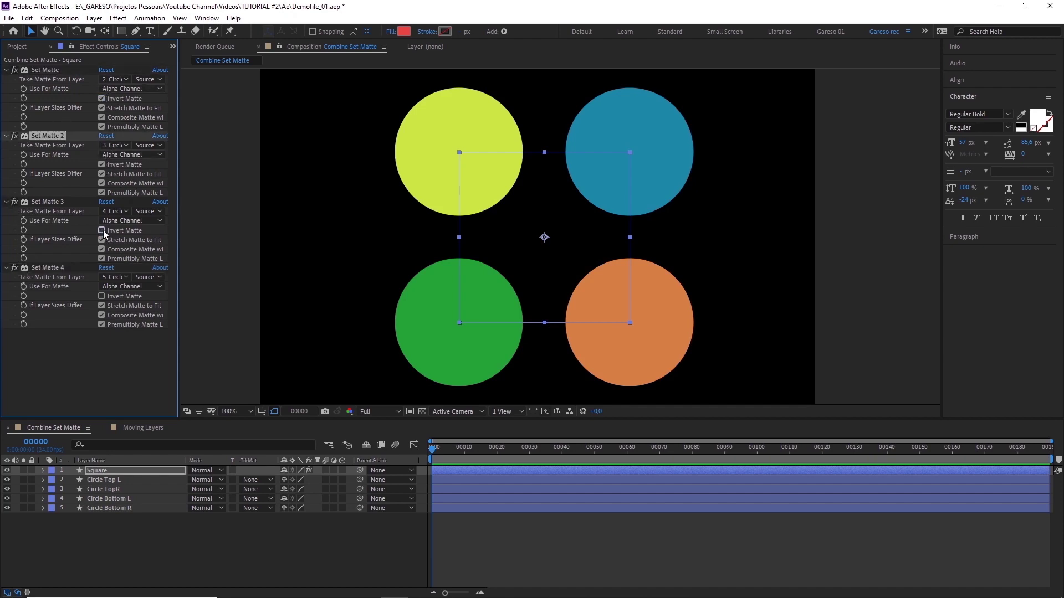
left_click(102, 231)
left_click(101, 296)
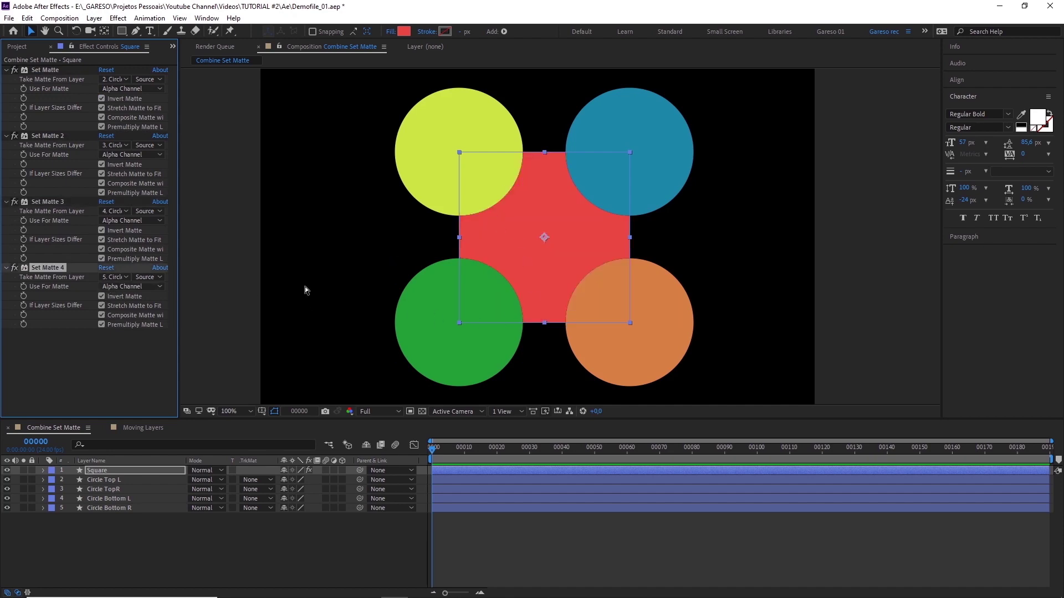
Add a fifth Set Matte from Square, inverted, with Composite Matte with Original off
key("ctrl+space")
type("set")
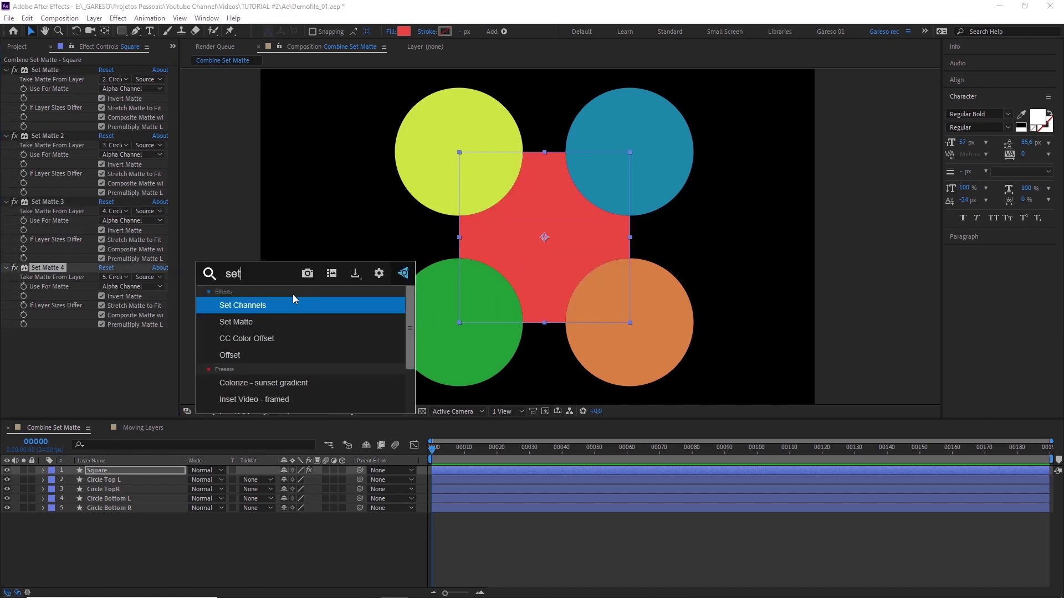
left_click(253, 319)
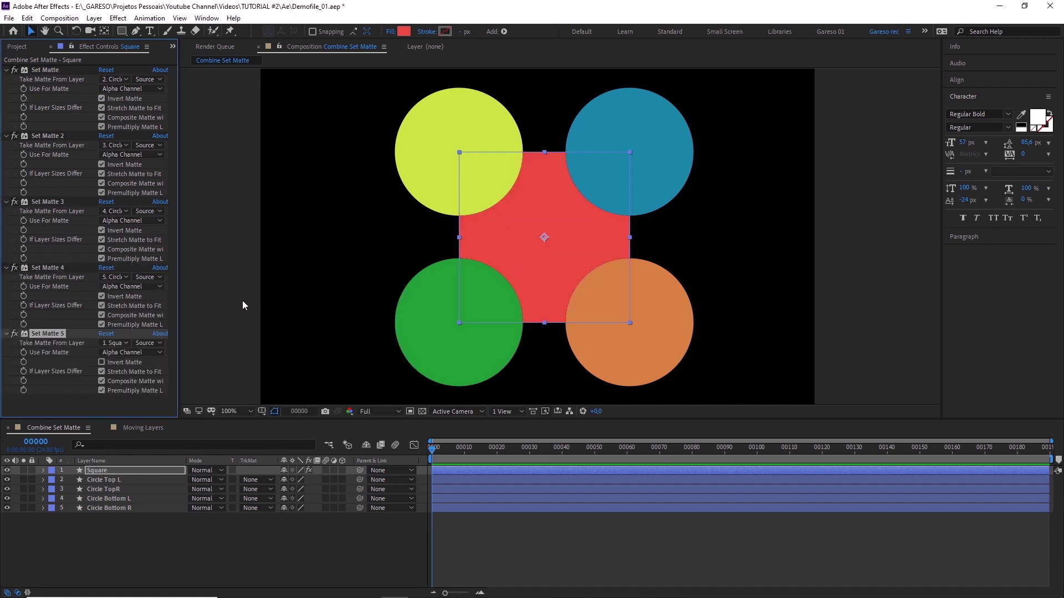
left_click(125, 343)
left_click(125, 371)
left_click(102, 362)
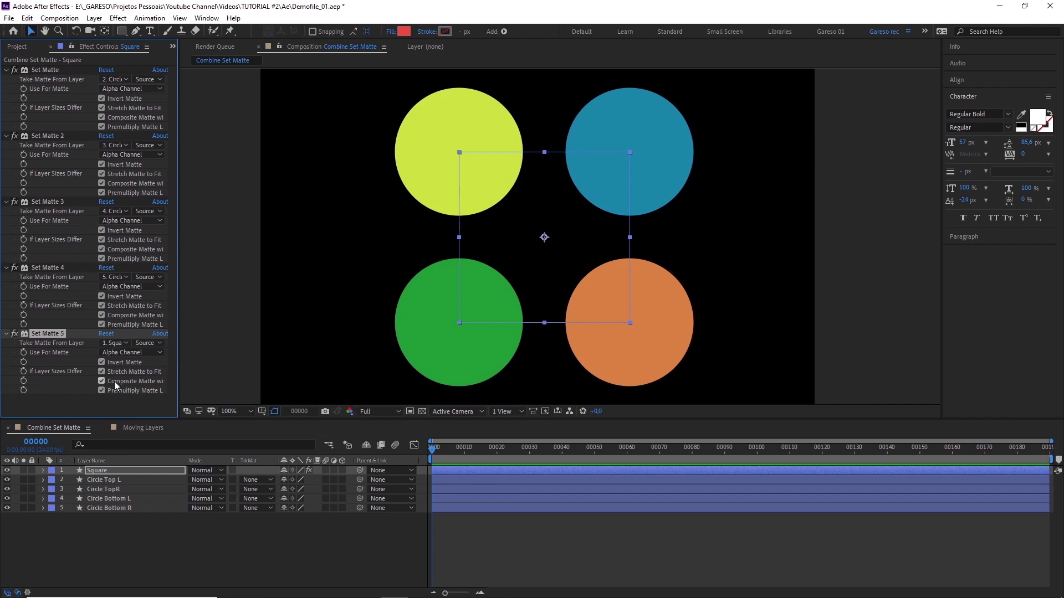
left_click(101, 382)
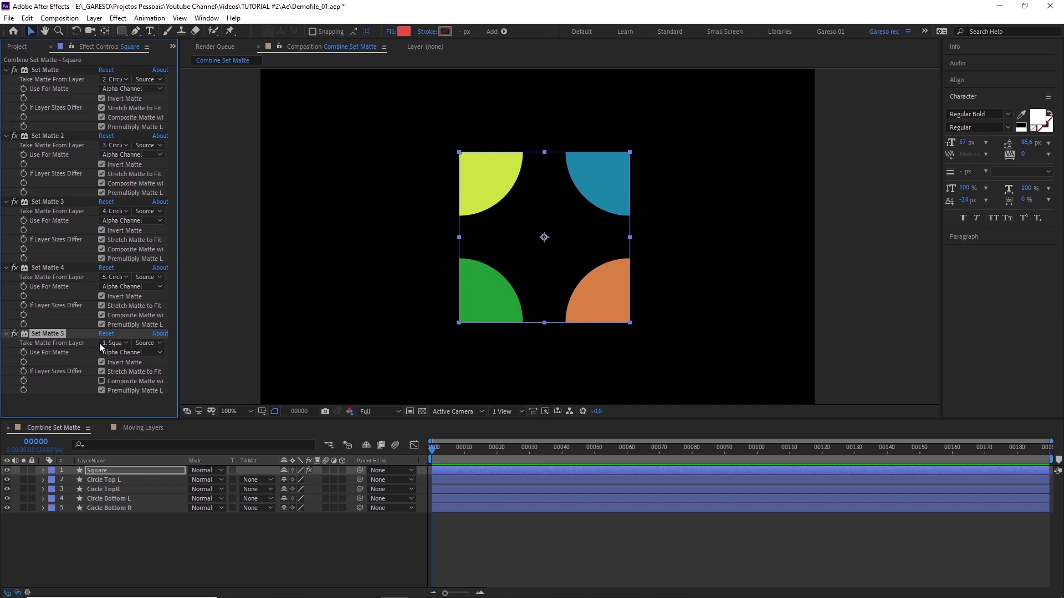
Set Set Matte 5 to Effects & Masks from the Square layer and show the transparency grid
left_click(156, 344)
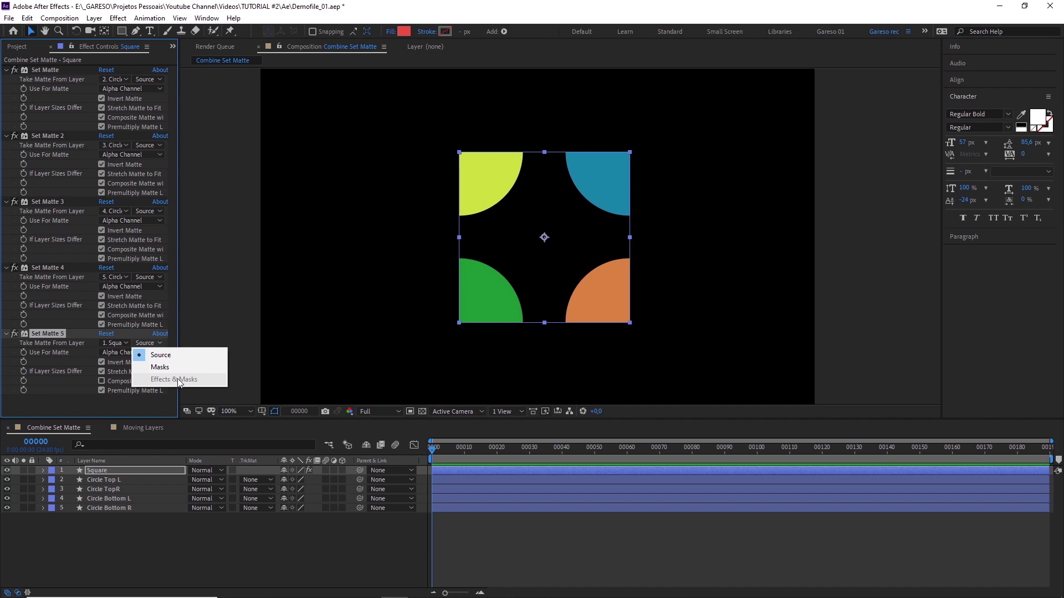
left_click(158, 400)
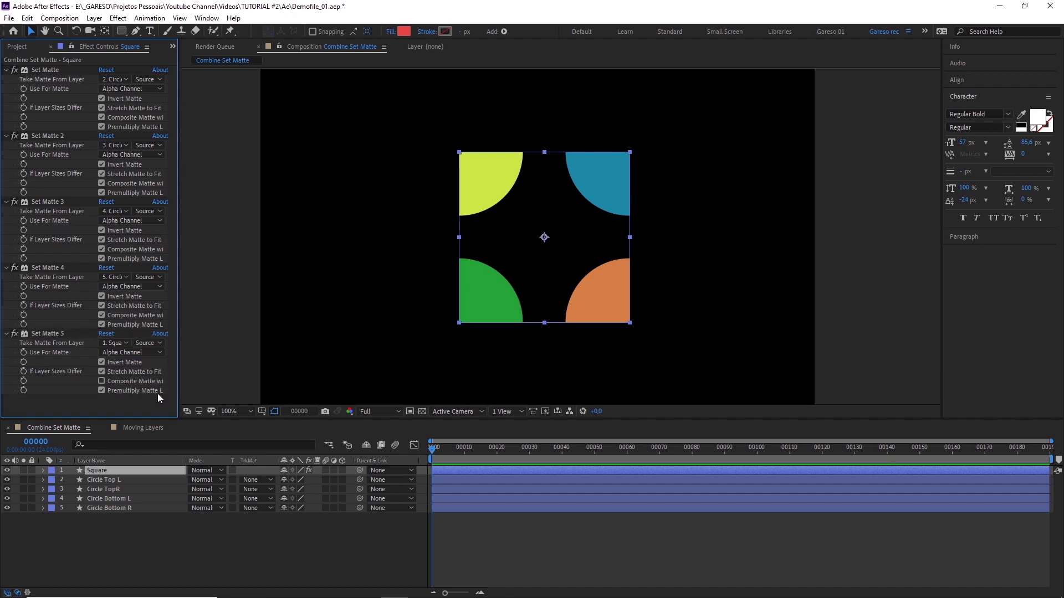
left_click(126, 343)
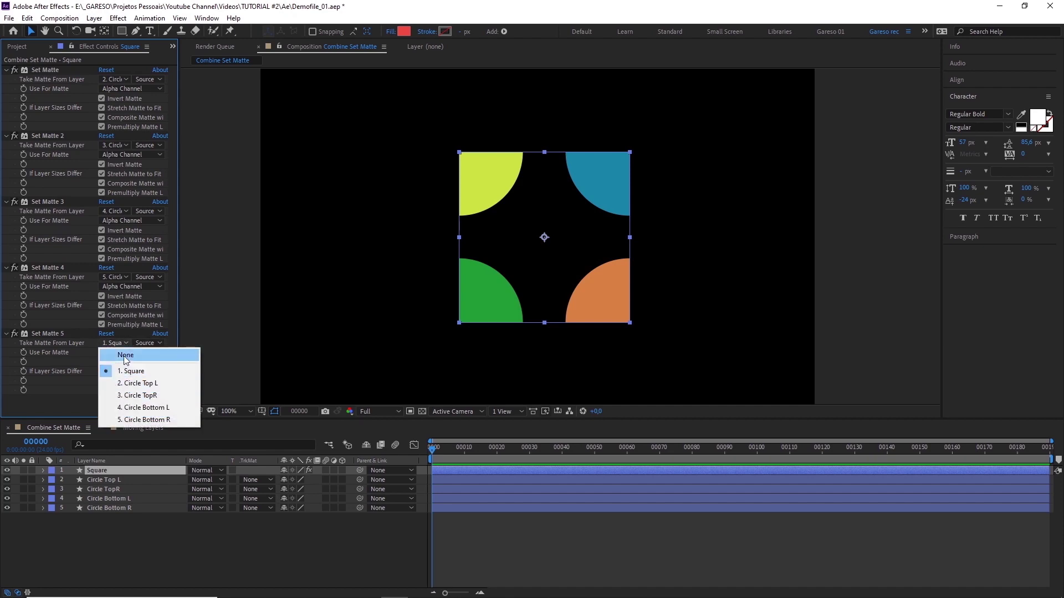
left_click(125, 355)
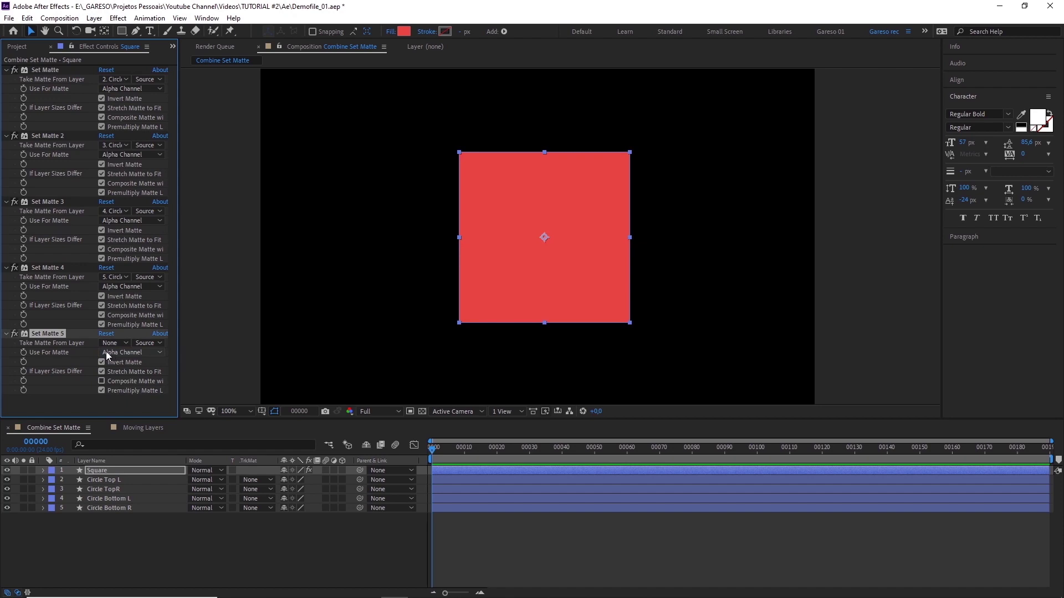
left_click(157, 343)
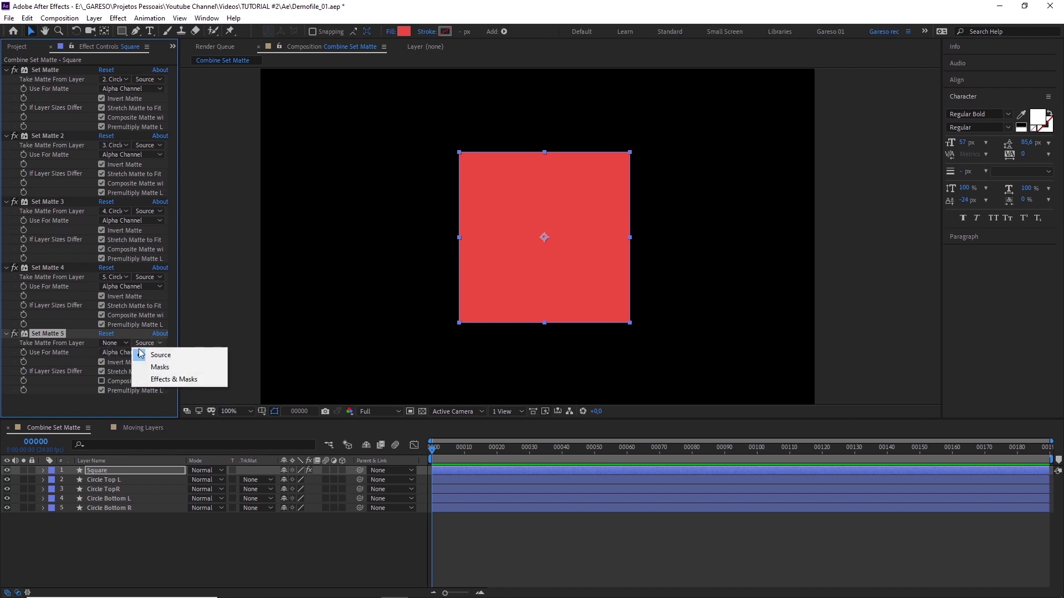
left_click(165, 377)
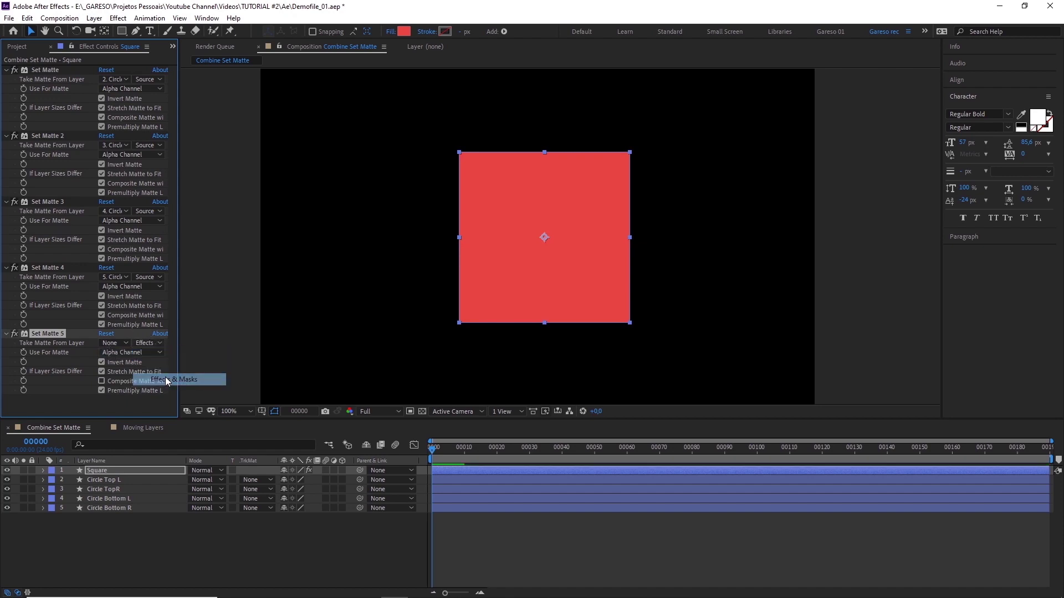
left_click(127, 343)
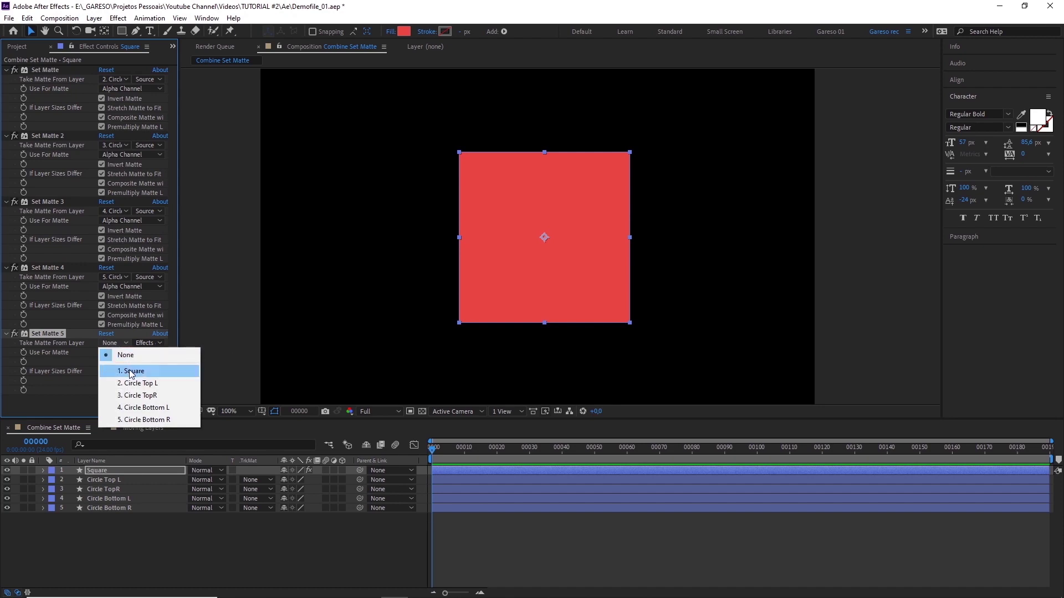
left_click(128, 370)
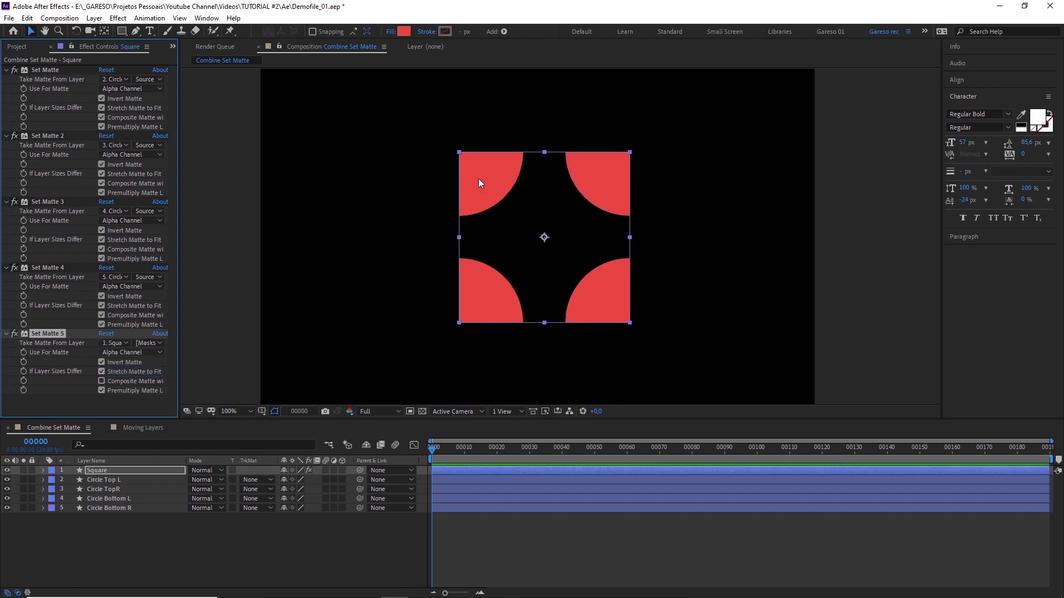
left_click(536, 282)
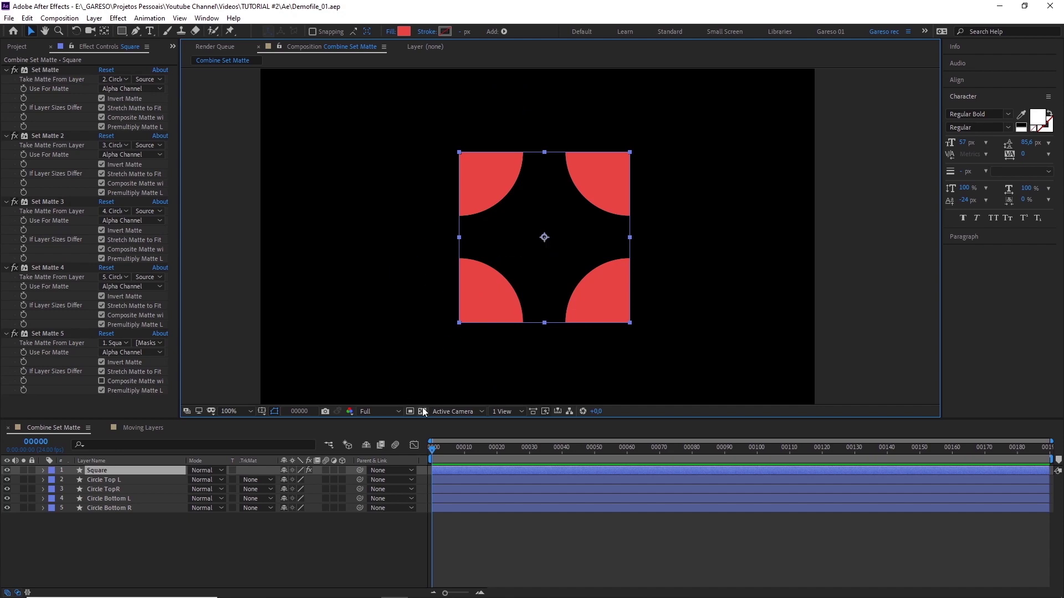
left_click(422, 411)
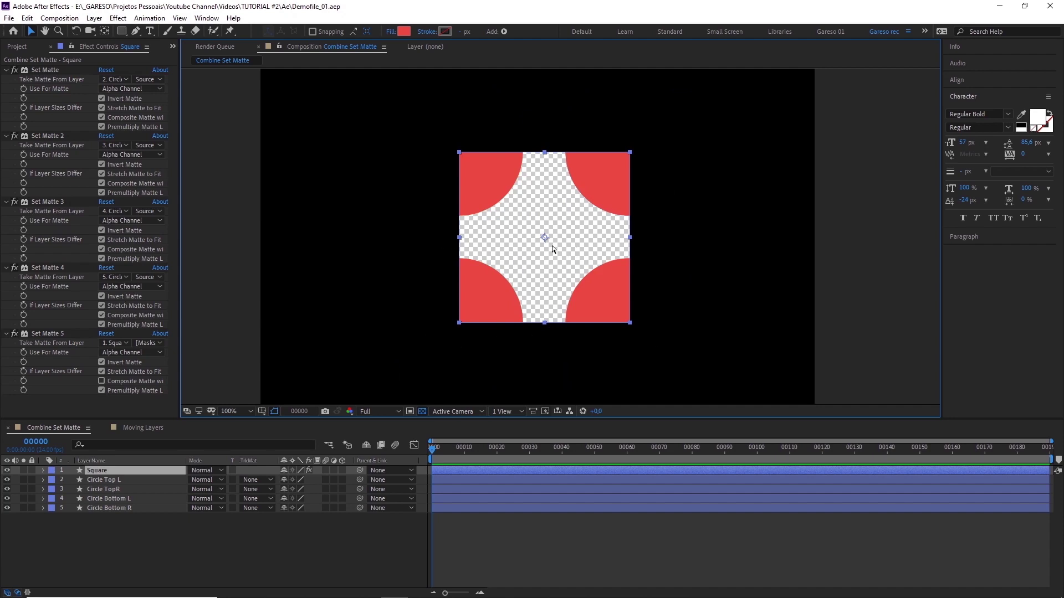
Add a sixth Set Matte to Square and hide the four circle layers
key("ctrl+space")
type("set")
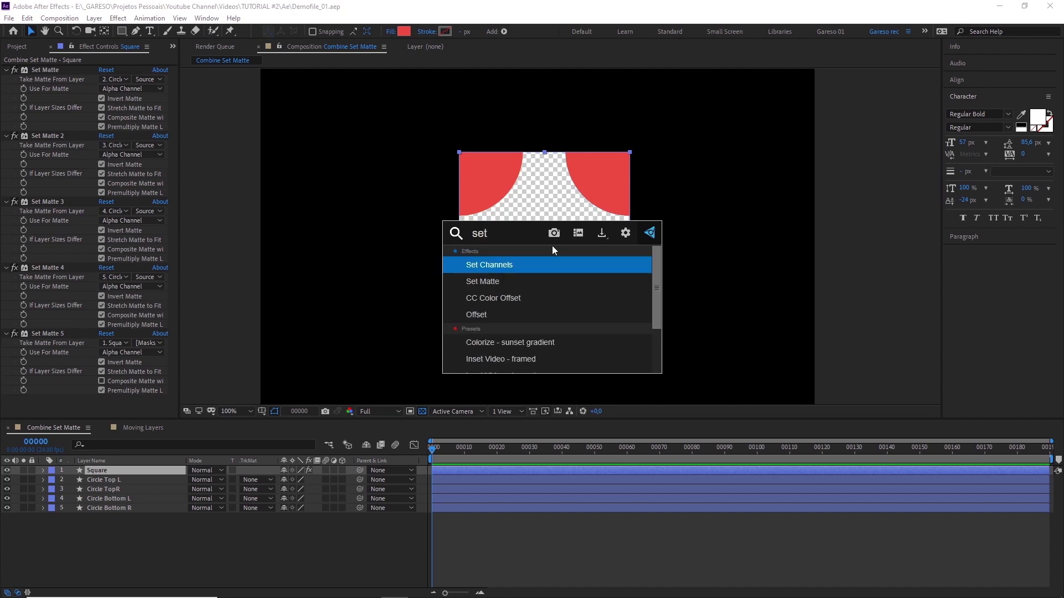
key("Down")
key("Return")
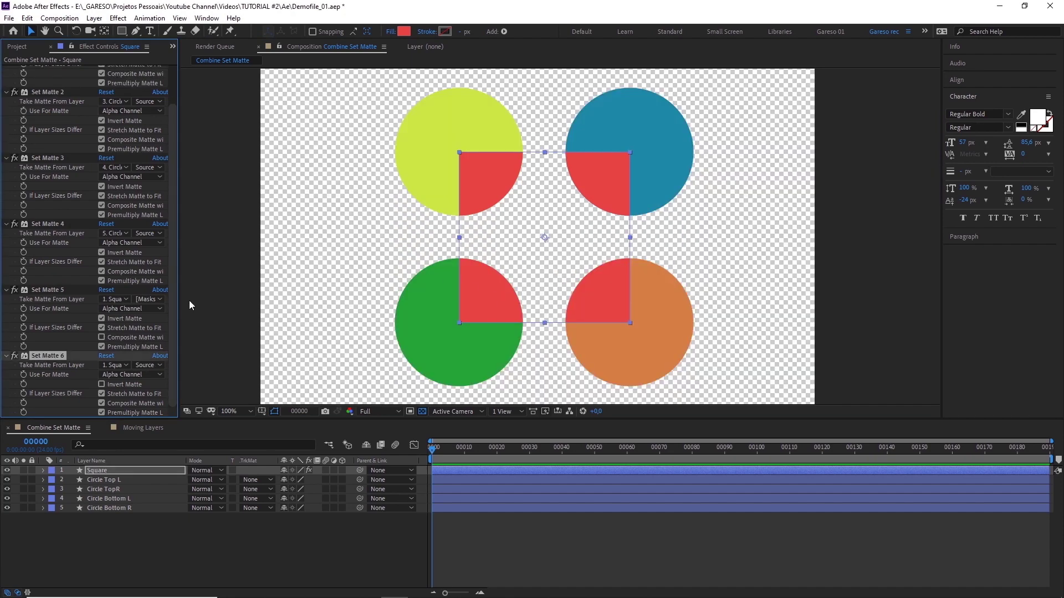
left_click_drag(7, 480, 7, 509)
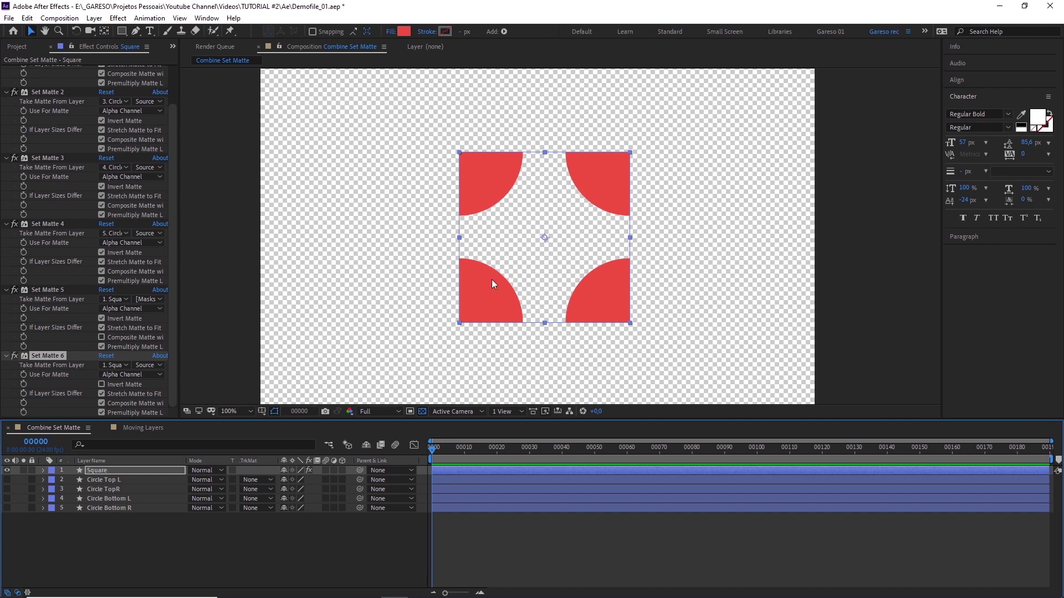
Drag the Square around the comp to test the mattes
left_click(475, 344)
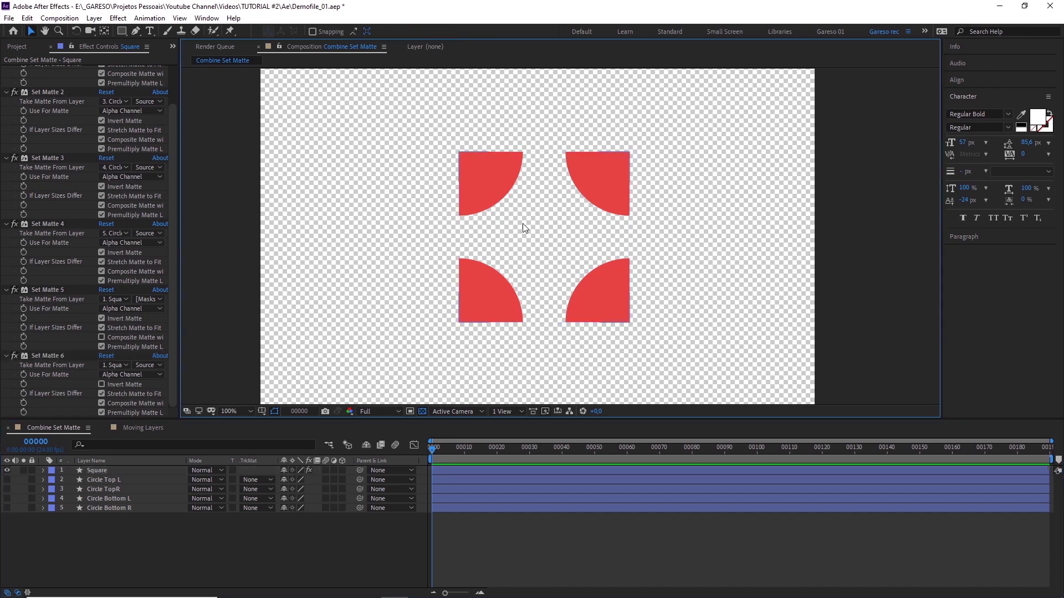
left_click(487, 294)
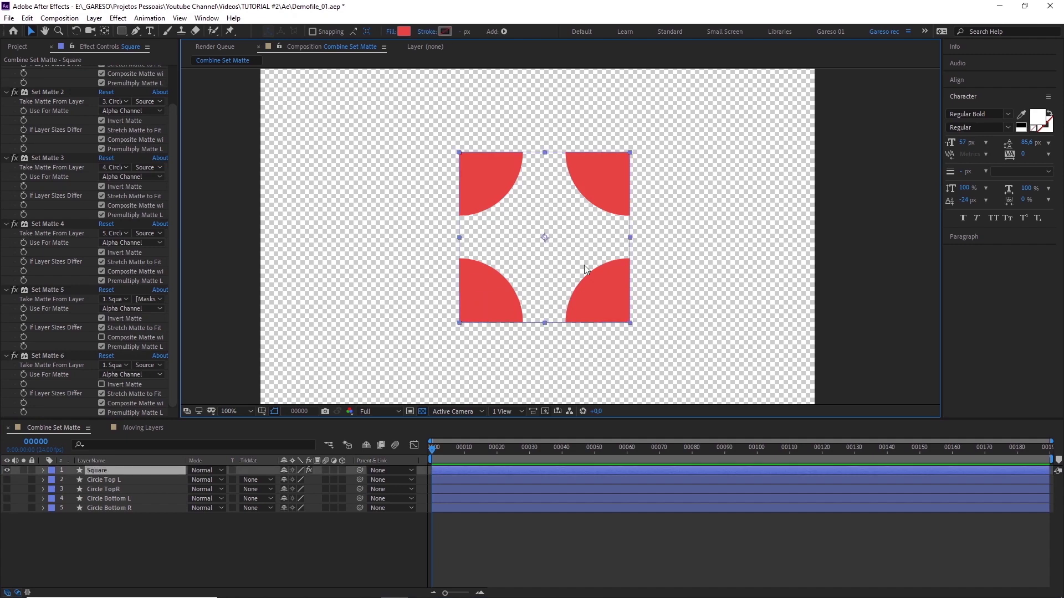
left_click_drag(546, 243, 520, 235)
key("ctrl+0")
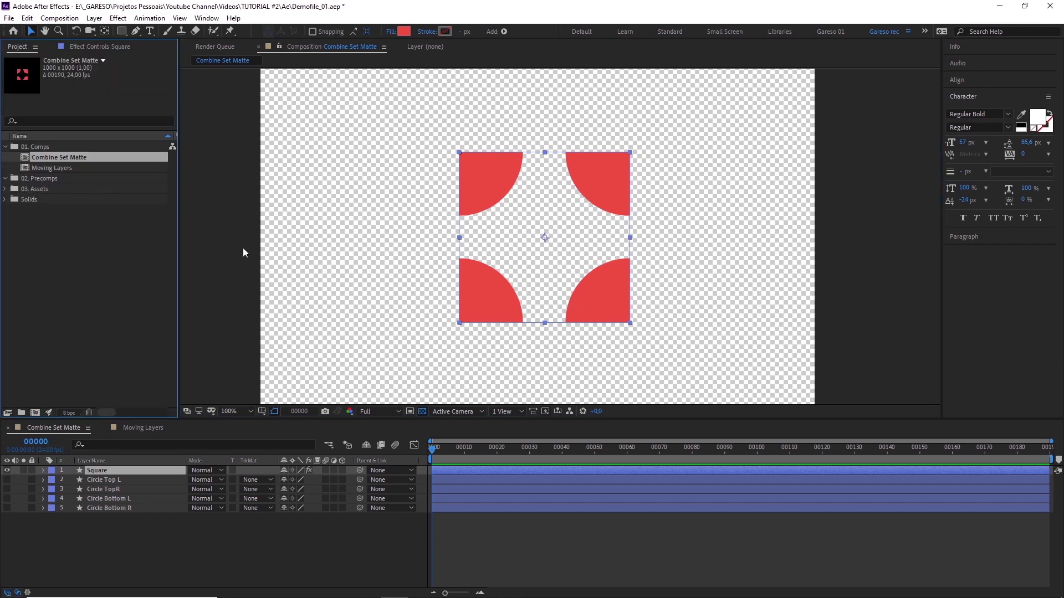
In Moving Layers, turn off Stretch Matte to Fit on all six Set Mattes and reposition the triangle graphic
double_click(65, 166)
left_click(115, 47)
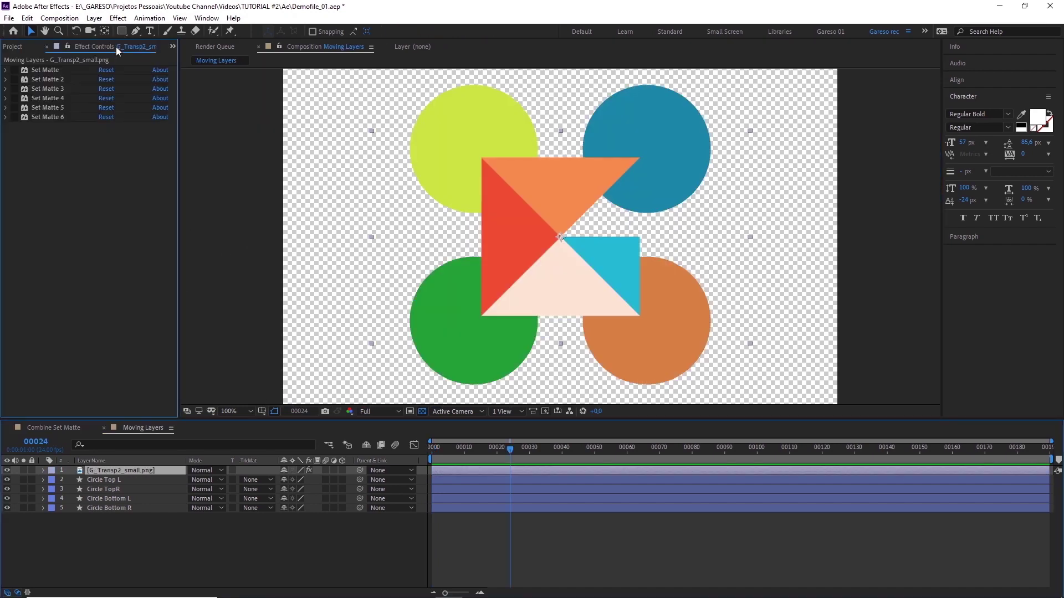
left_click_drag(14, 79, 13, 123)
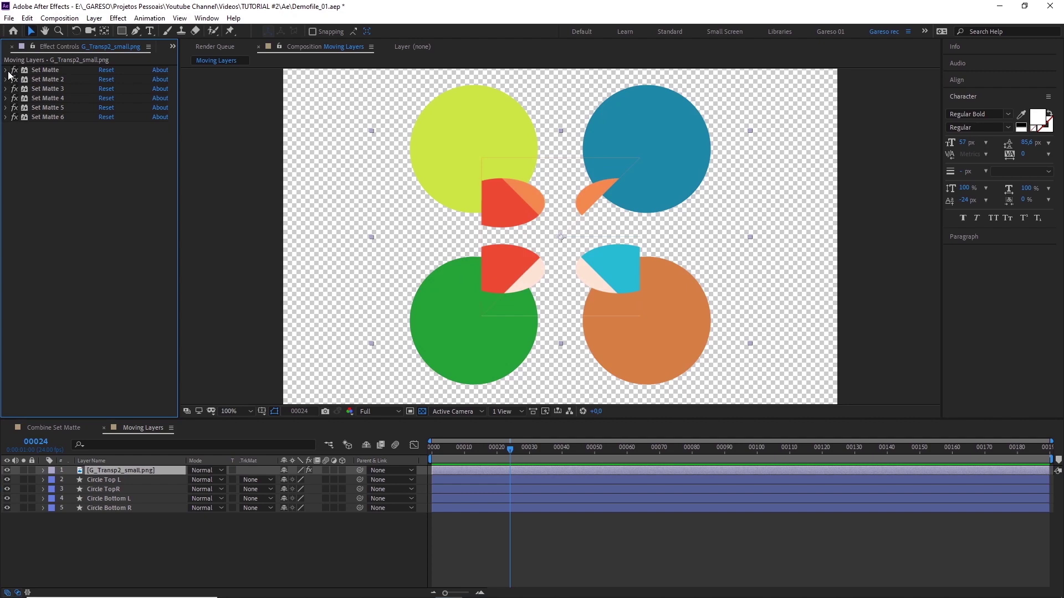
left_click(44, 73)
left_click(42, 118, "shift")
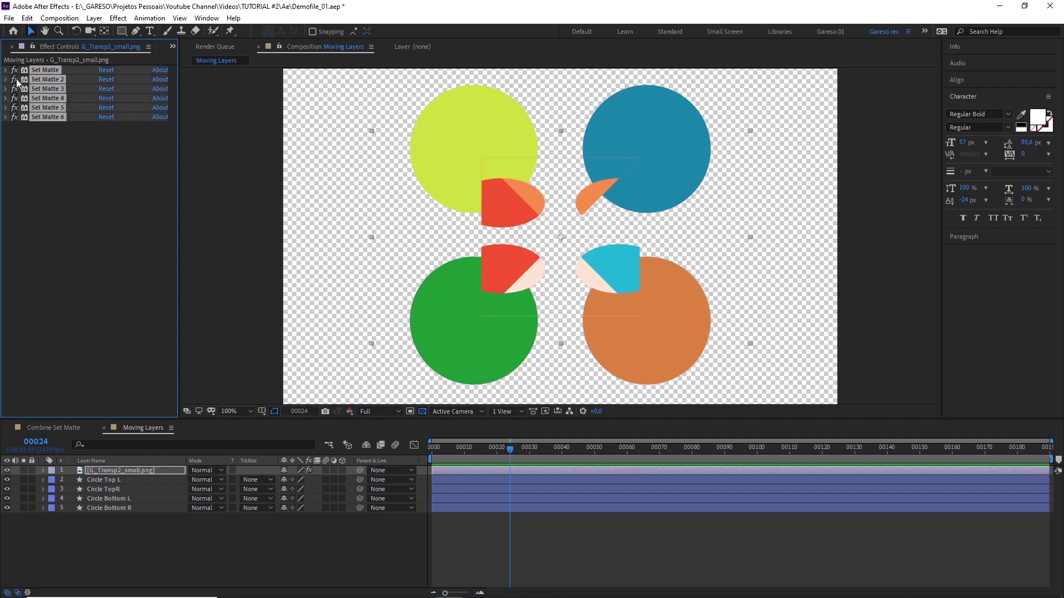
left_click(6, 71)
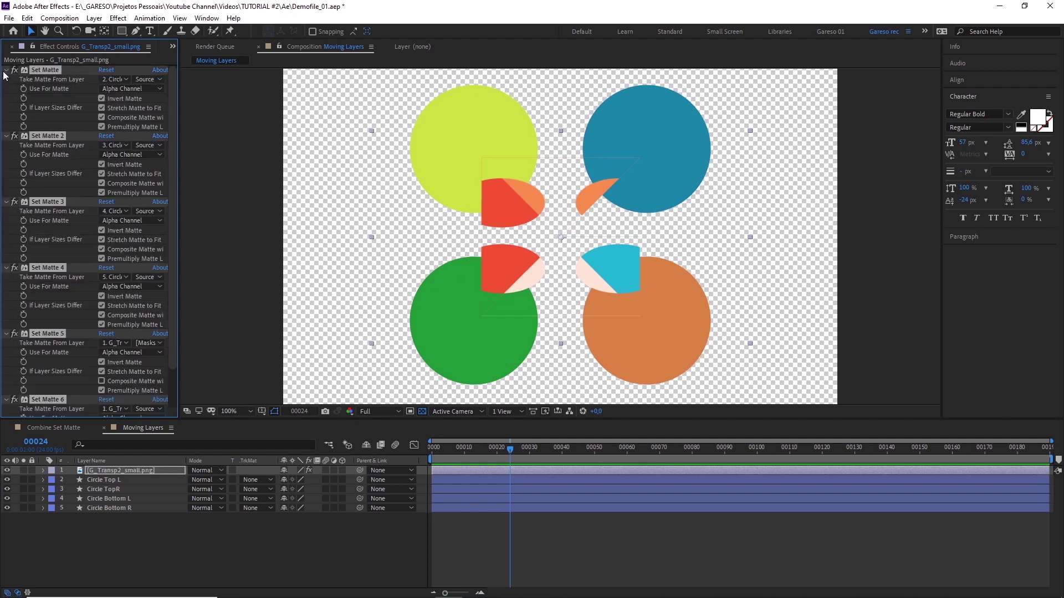
left_click(101, 108)
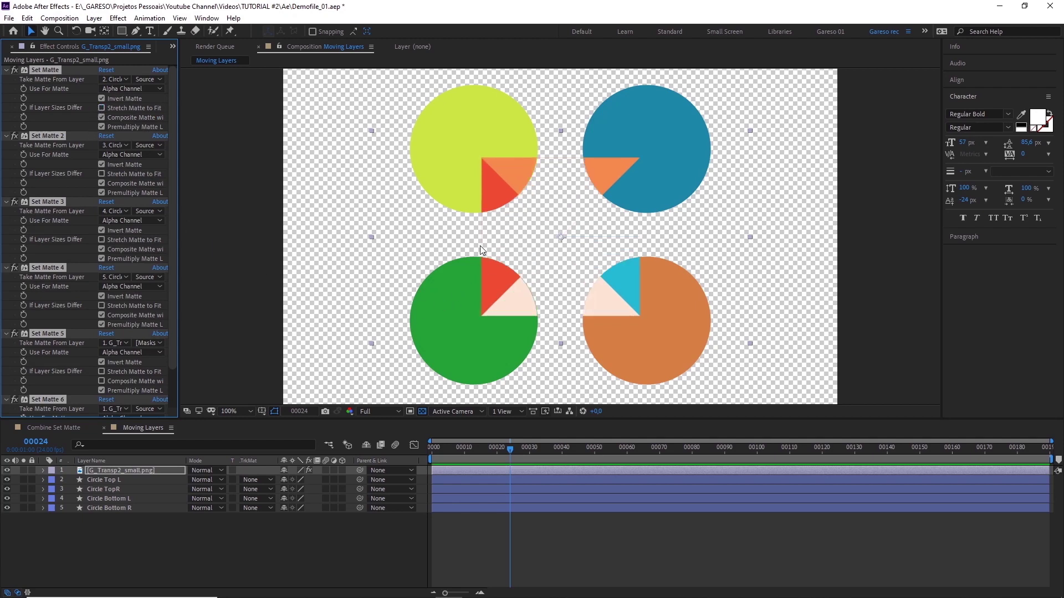
left_click_drag(537, 247, 521, 232)
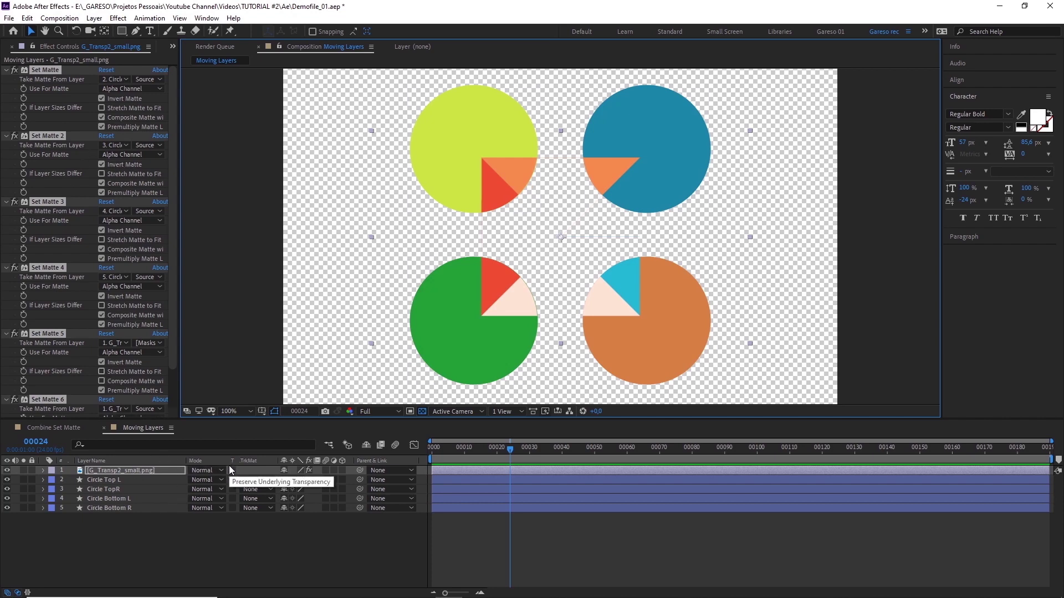
key("ctrl+shift+c")
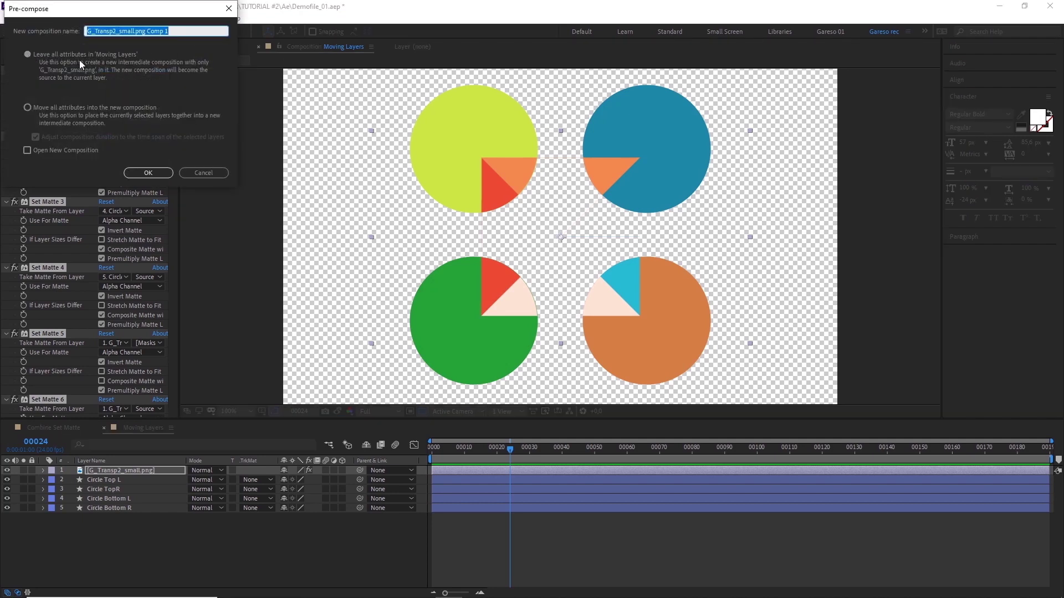
left_click(143, 171)
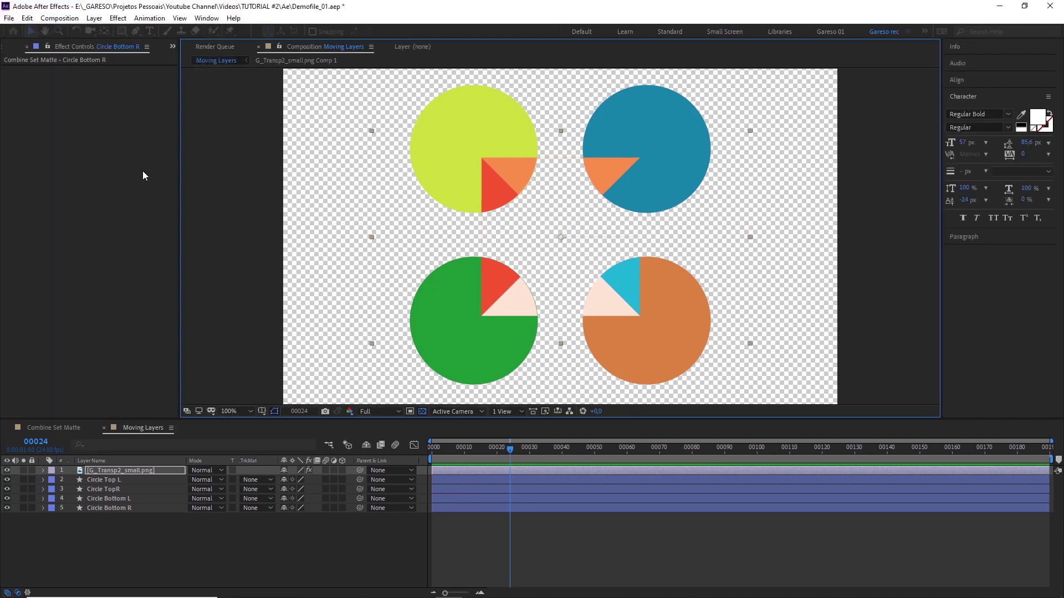
left_click(292, 470)
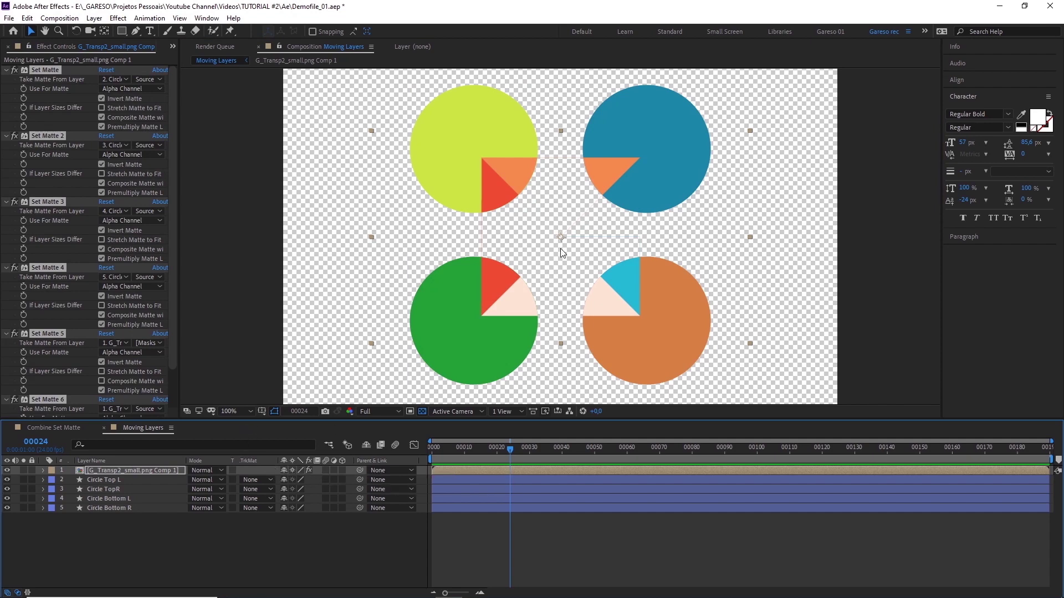
mouse_move(558, 248)
left_mouse_down()
mouse_move(523, 273)
mouse_move(520, 207)
mouse_move(566, 289)
mouse_move(560, 238)
left_mouse_up()
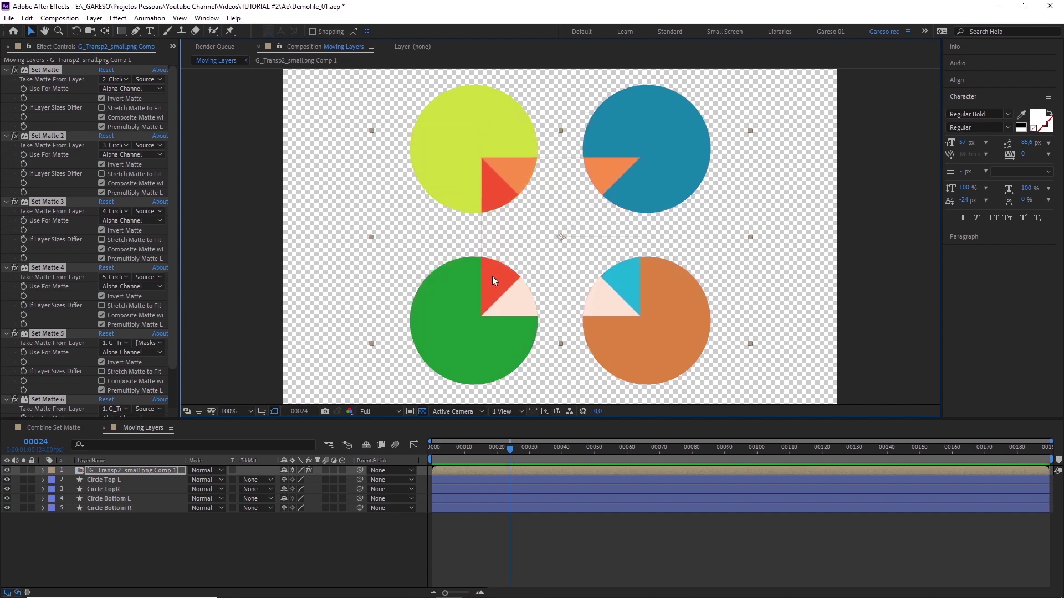
Turn off the transparency grid and add Minimax at the top of the stack with Alpha channel, radius 14
left_click(422, 411)
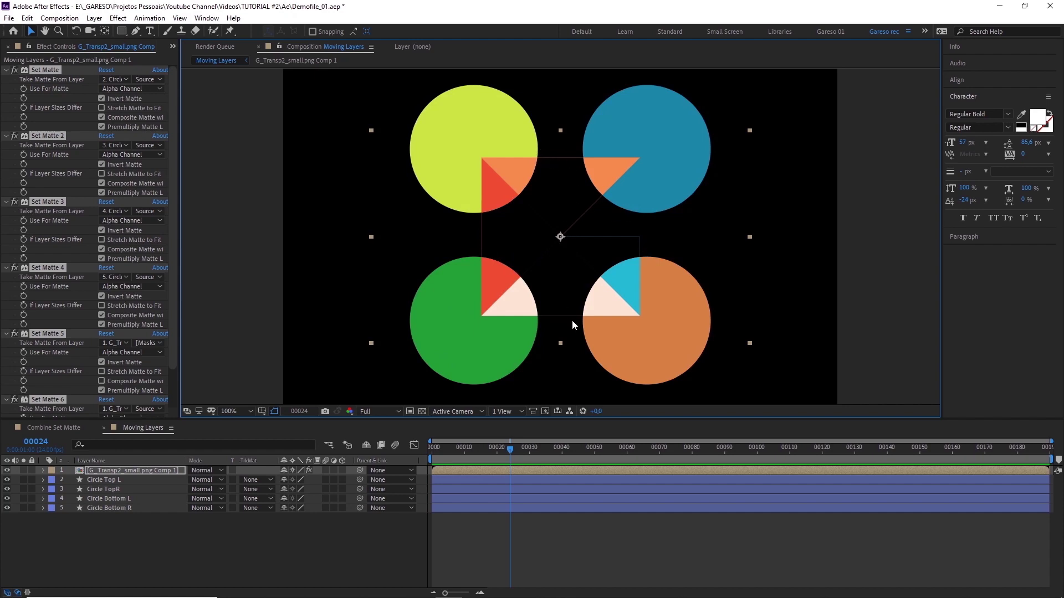
left_click(6, 70, "ctrl")
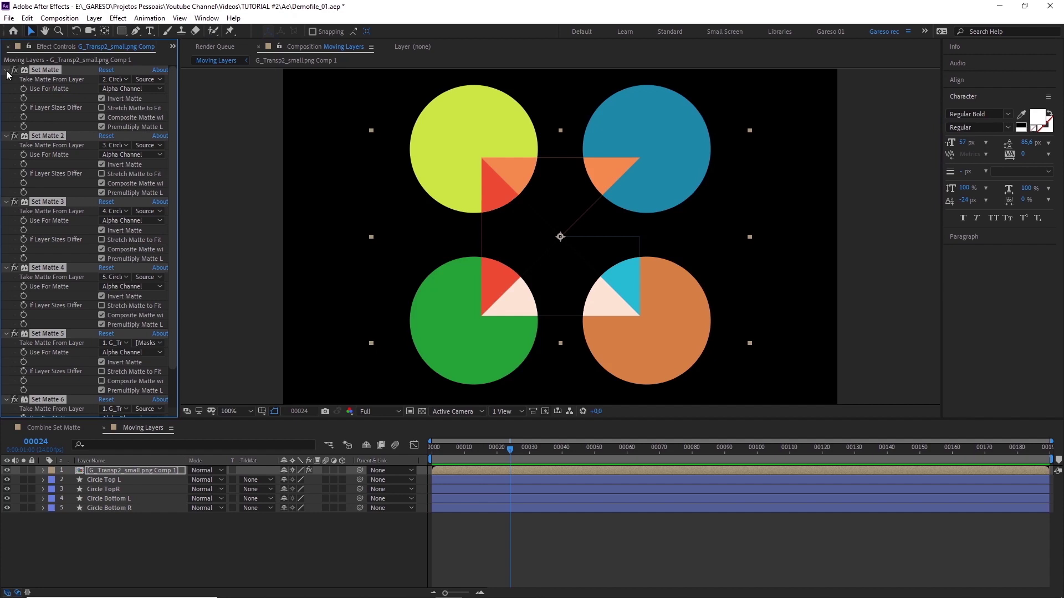
key("ctrl+space")
type("mini")
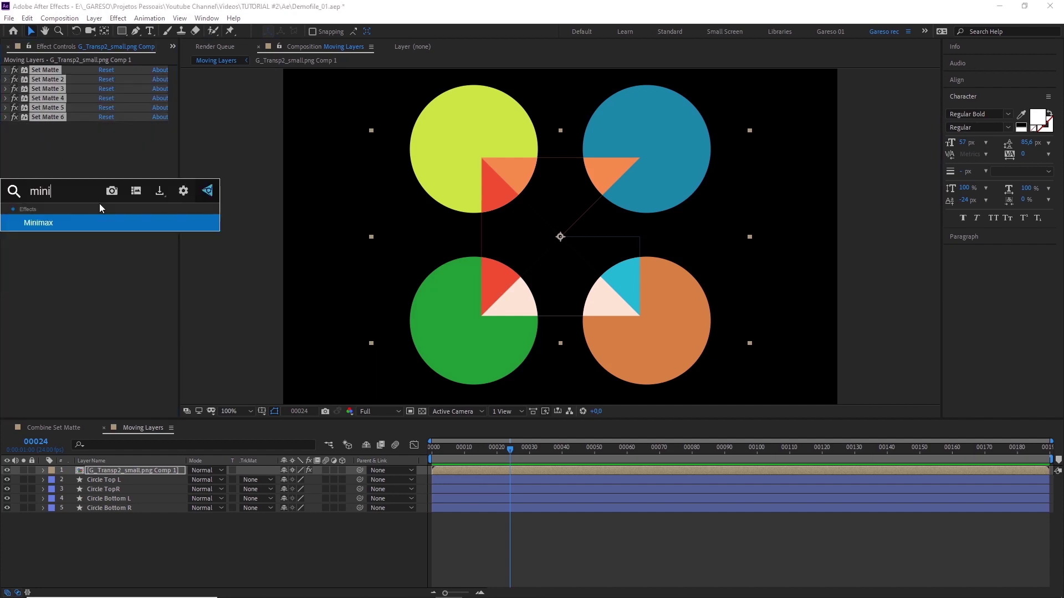
key("Return")
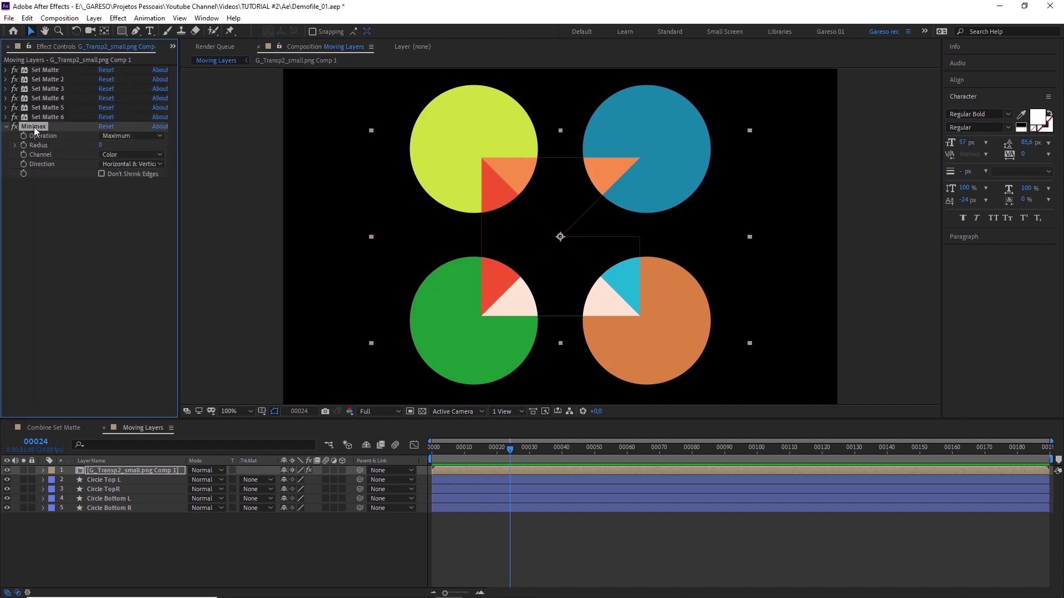
left_click_drag(34, 127, 42, 72)
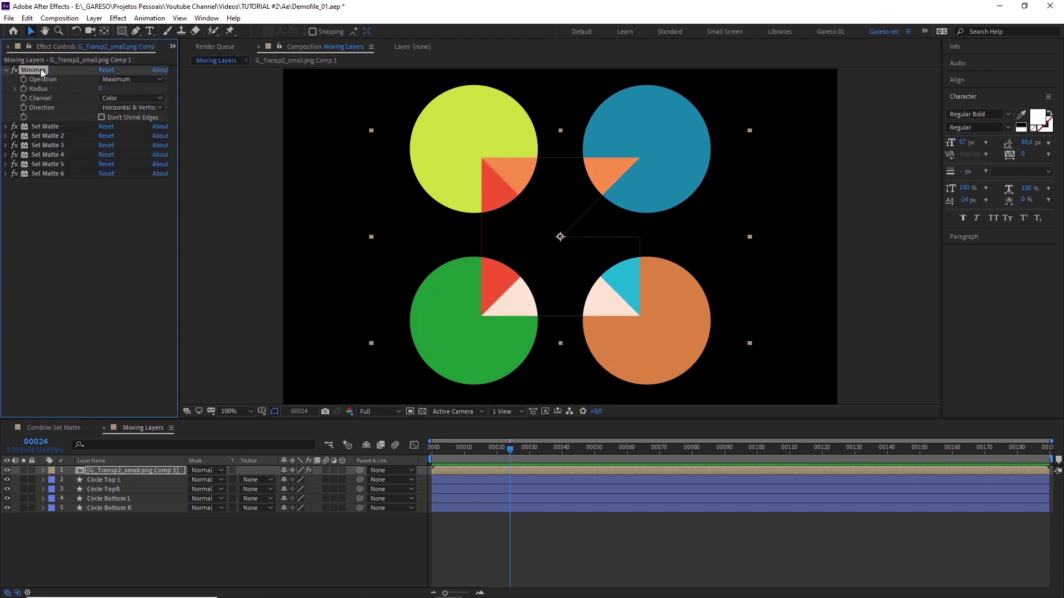
left_click(118, 99)
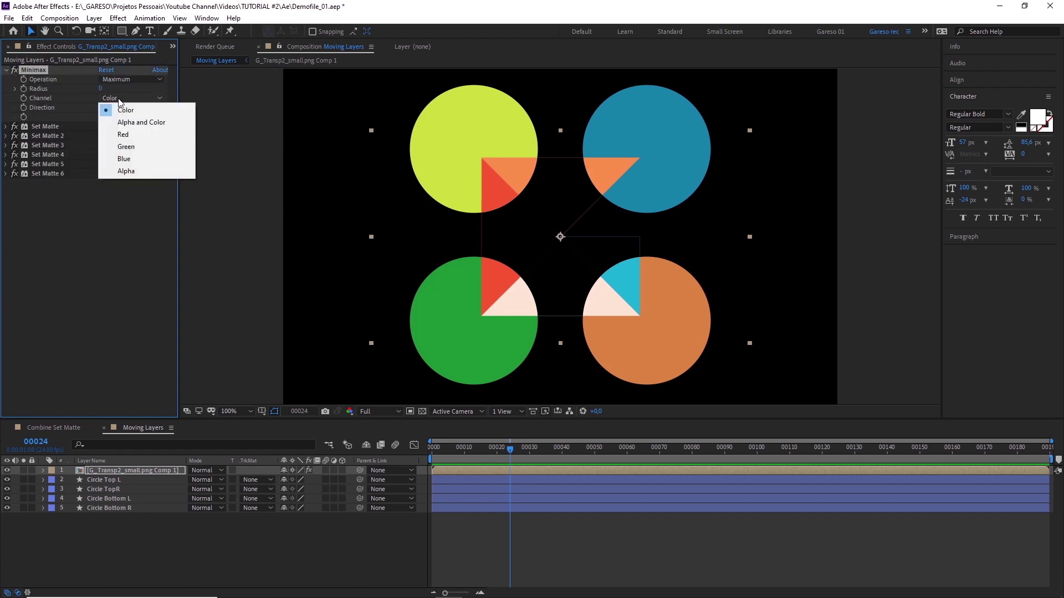
left_click(126, 171)
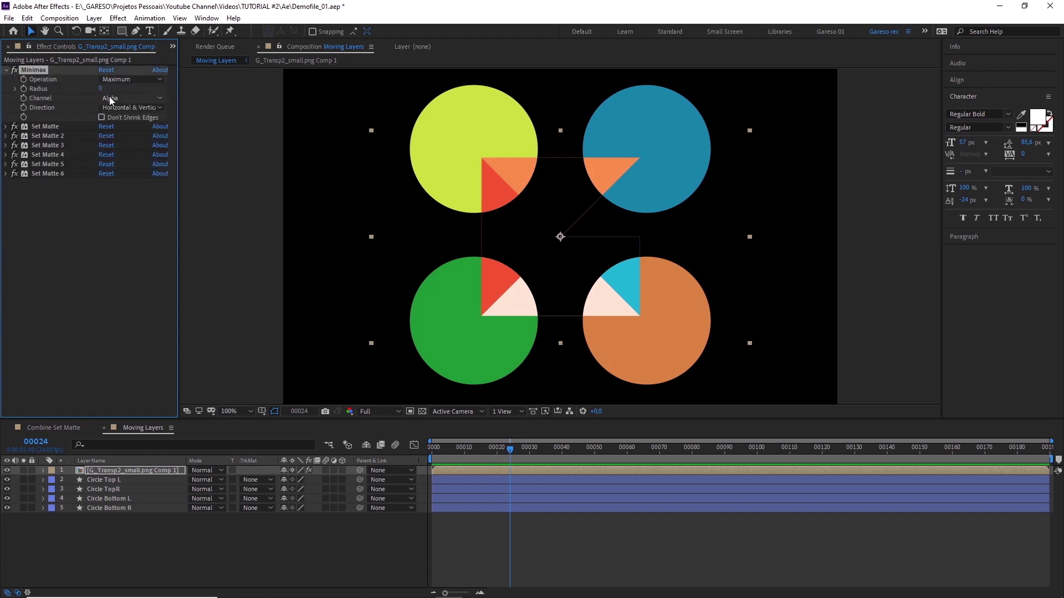
left_click_drag(101, 89, 109, 88)
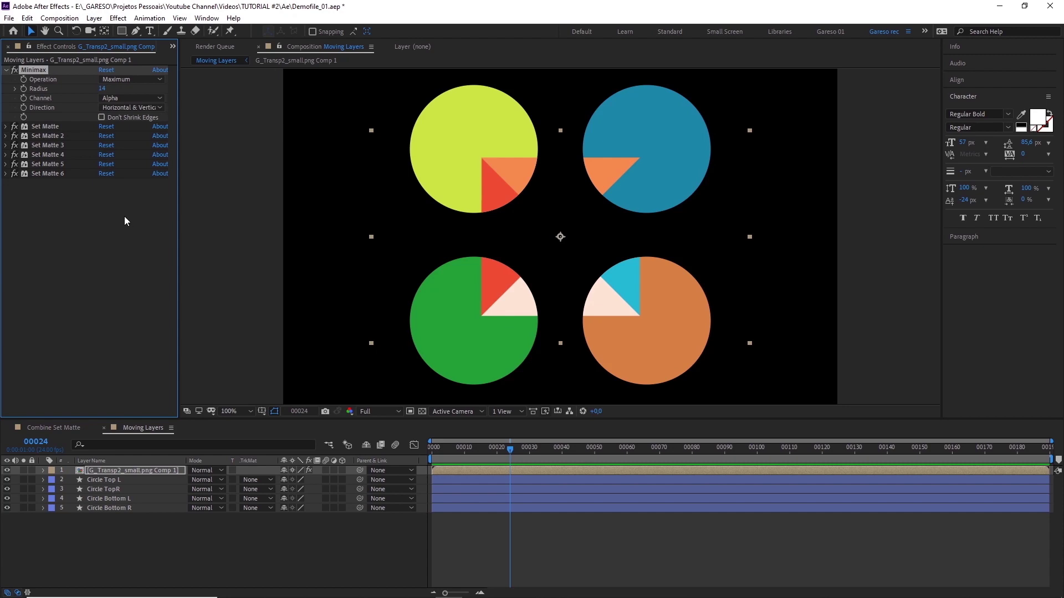
Set the first Set Matte's Use For Matte to Off, then back to Alpha Channel
left_click(7, 69)
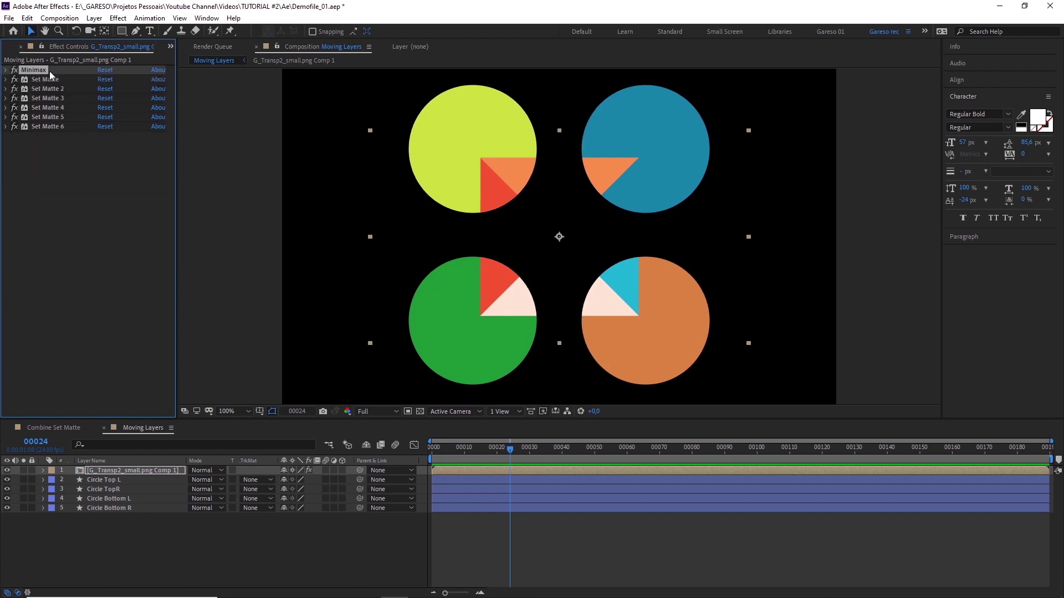
left_click(5, 80)
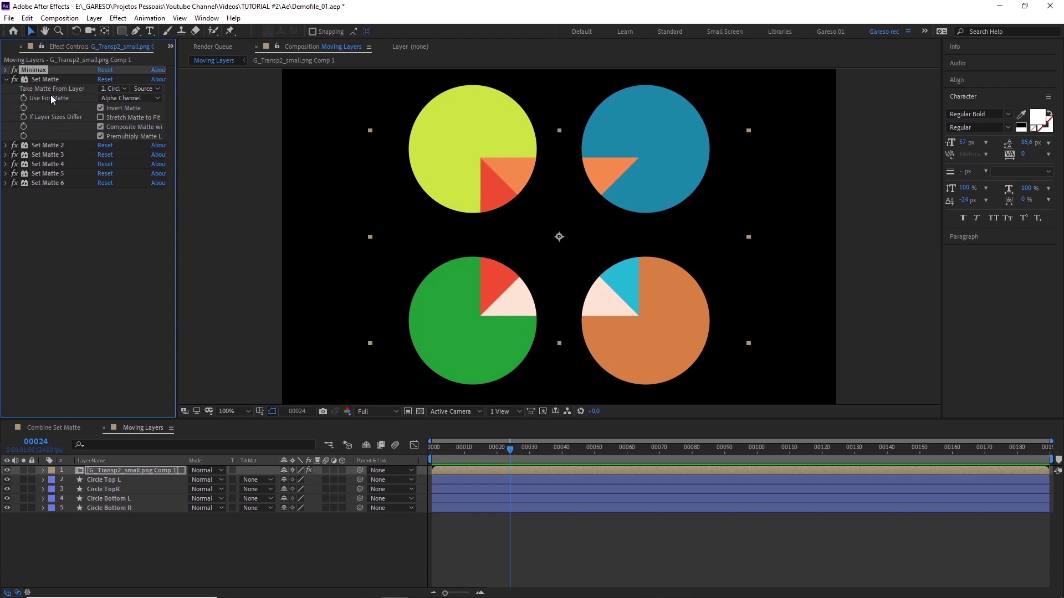
left_click(123, 95)
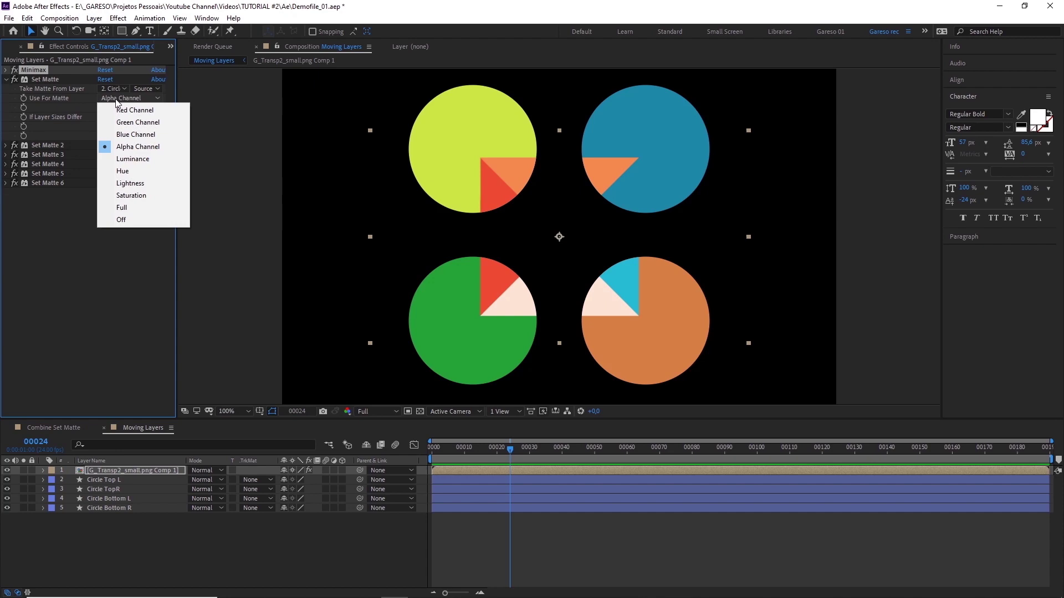
left_click(126, 220)
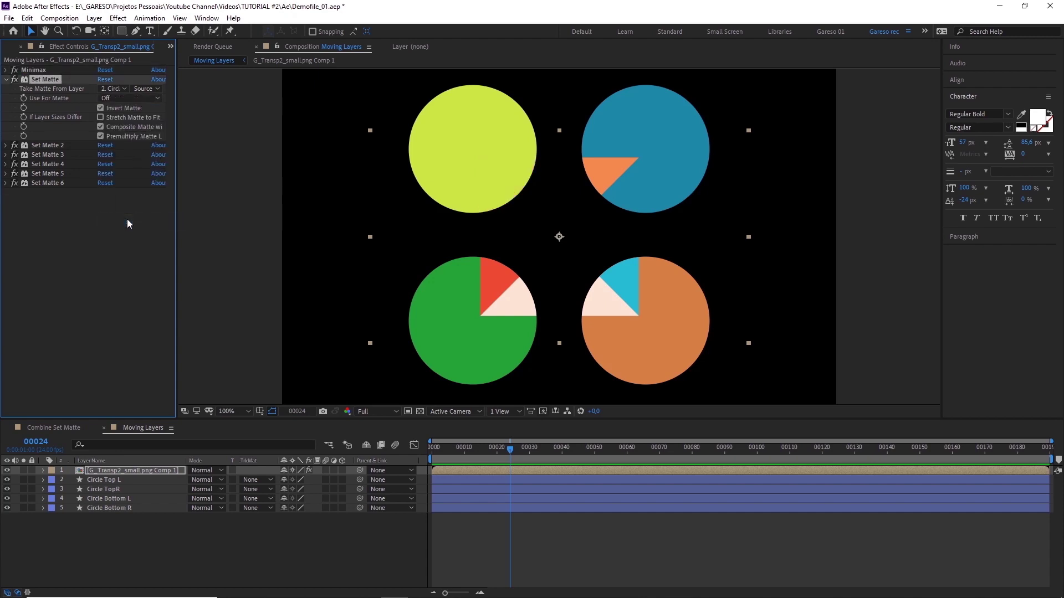
left_click(115, 97)
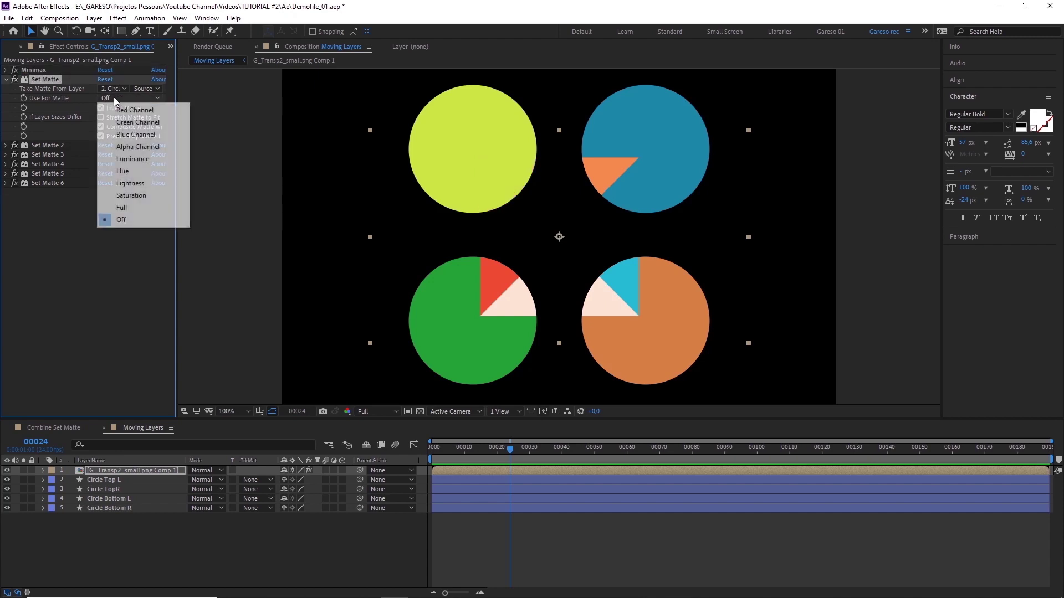
left_click(129, 147)
left_click(94, 18)
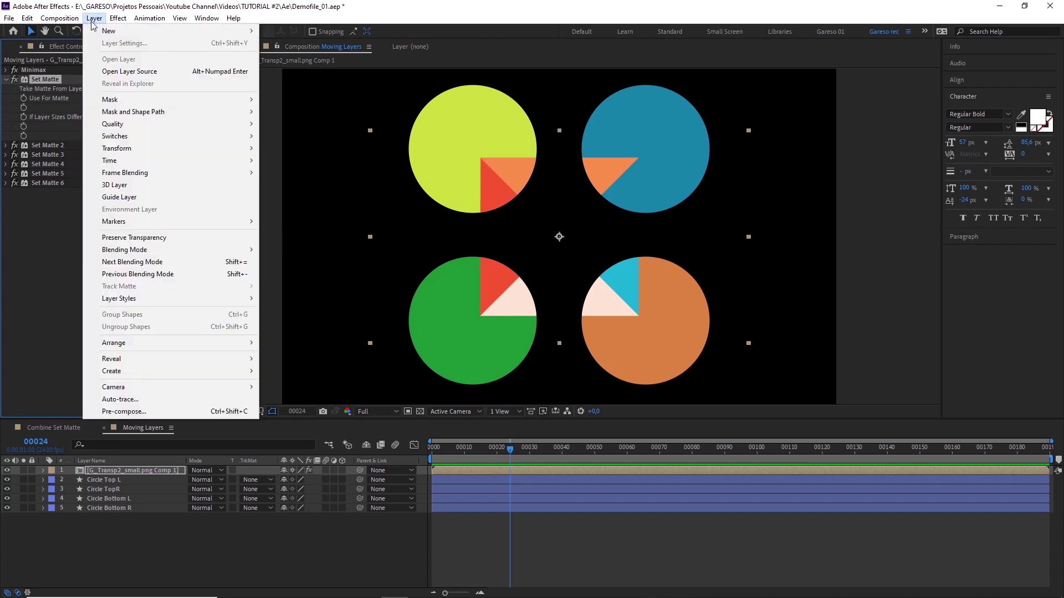
Create a null layer named CONTROL and give it a Layer Control effect
mouse_move(193, 35)
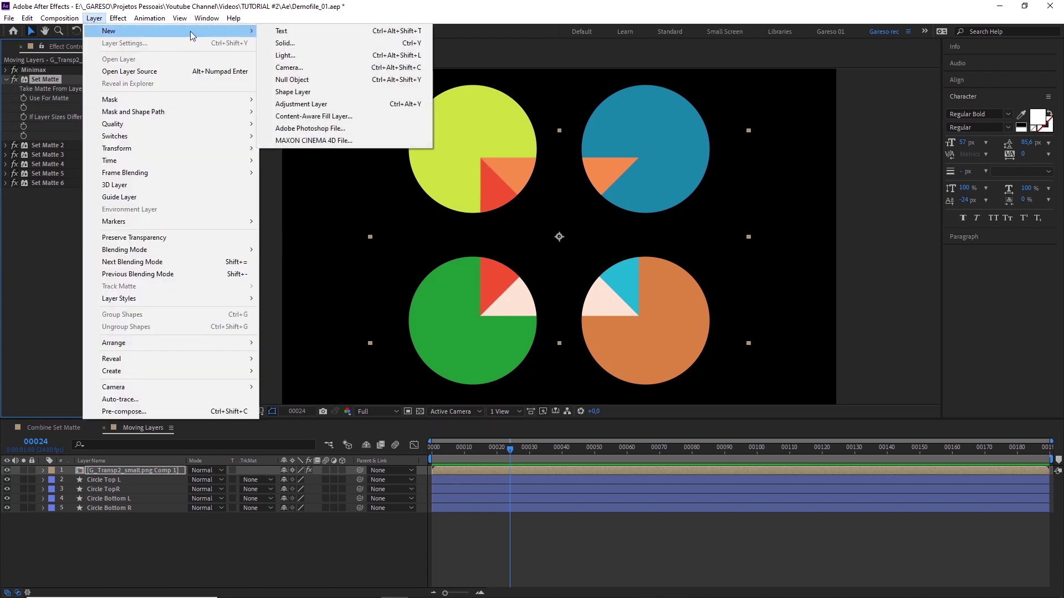
left_click(286, 78)
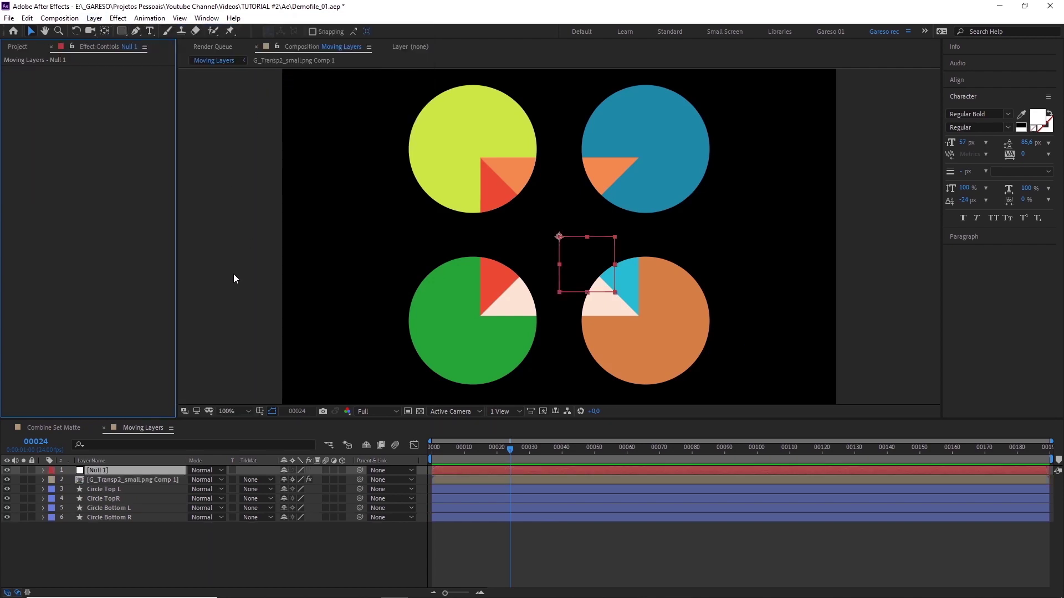
key("Return")
type("C")
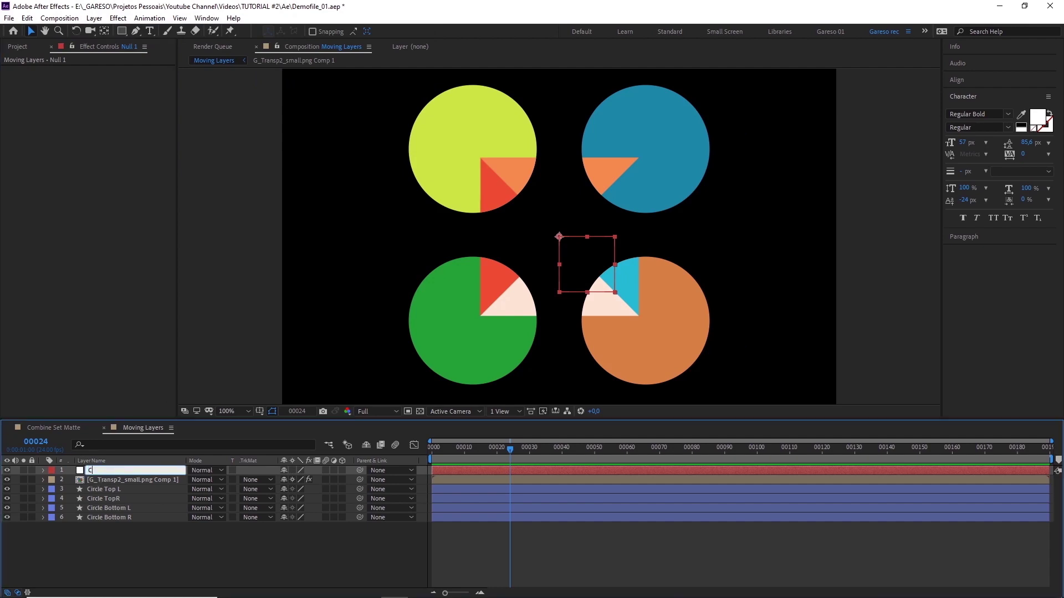
type("ONTROL")
key("Return")
key("ctrl+space")
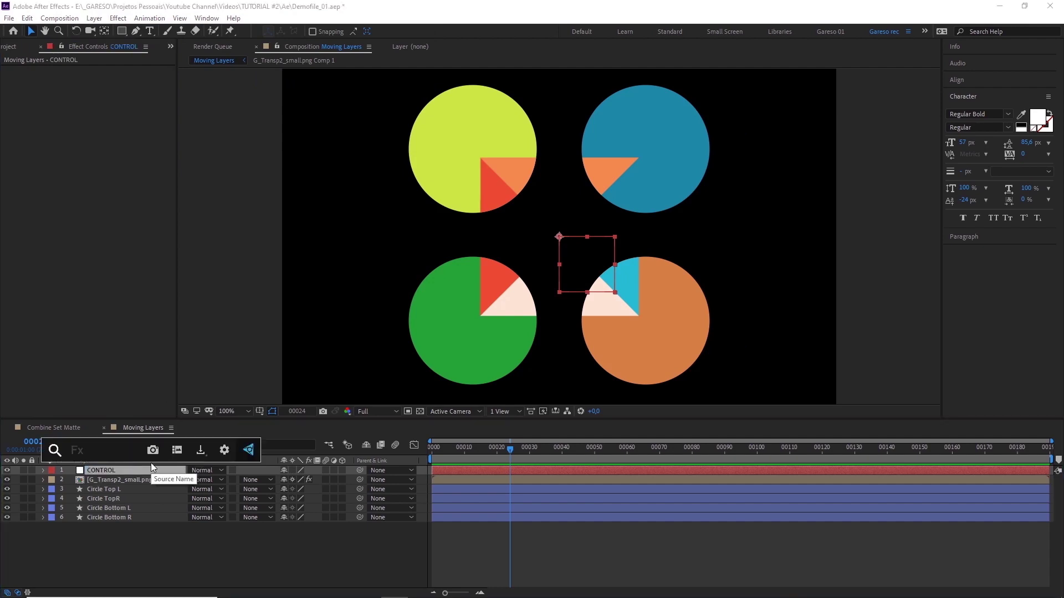
type("layer")
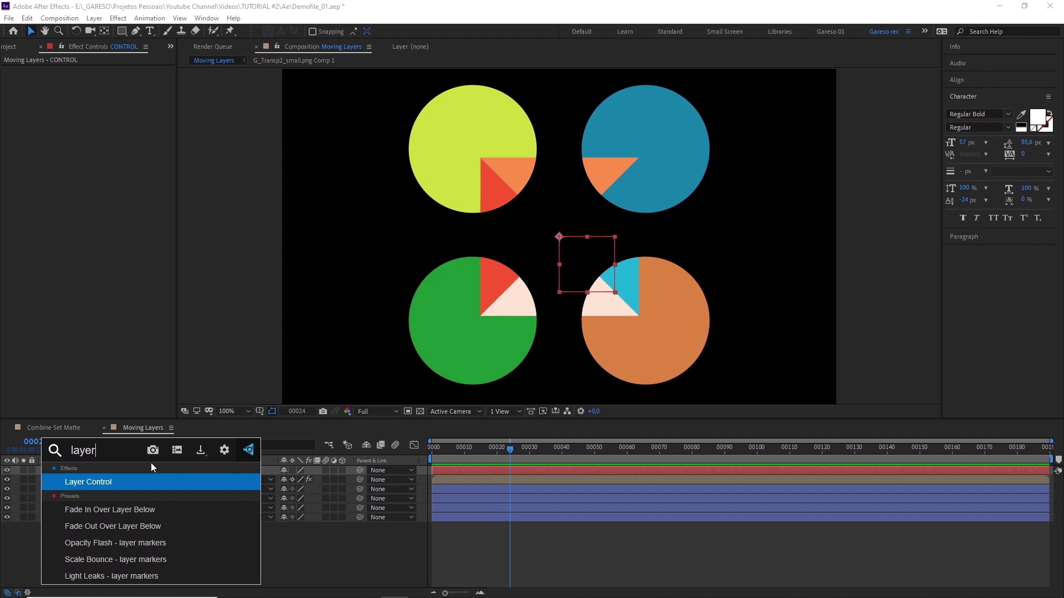
key("Return")
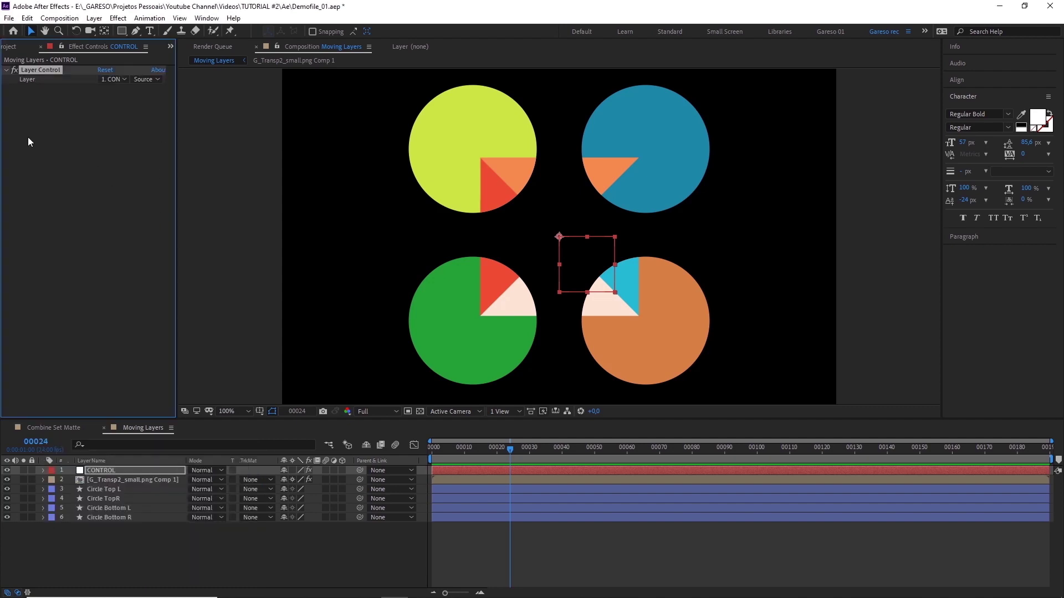
Open a second, unlocked Effect Controls viewer and select the G_Transp2_small.png Comp 1 layer
left_click(65, 90)
left_click(127, 47)
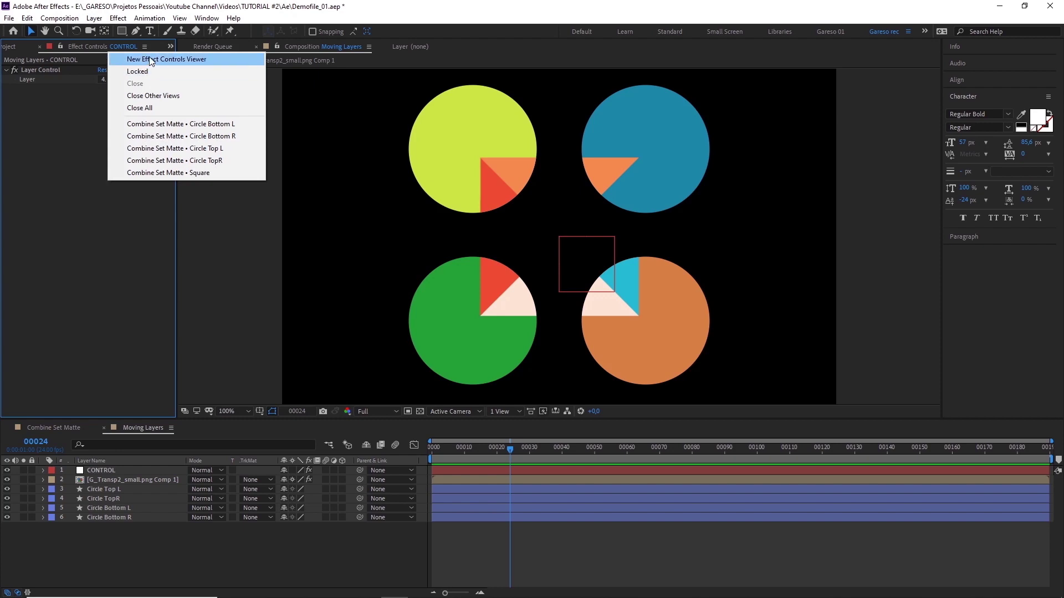
left_click(147, 59)
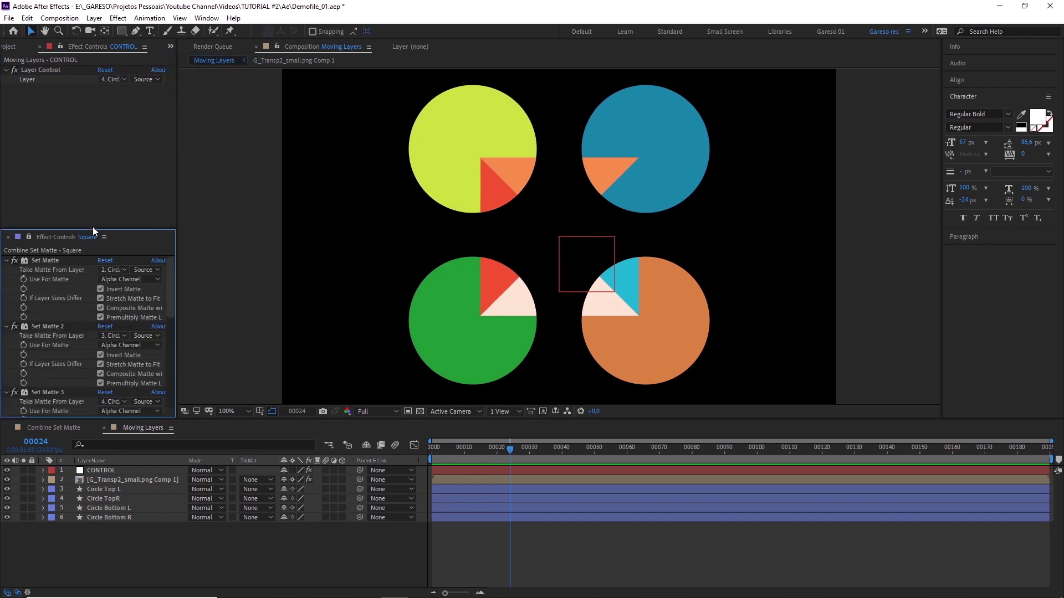
left_click_drag(92, 229, 72, 143)
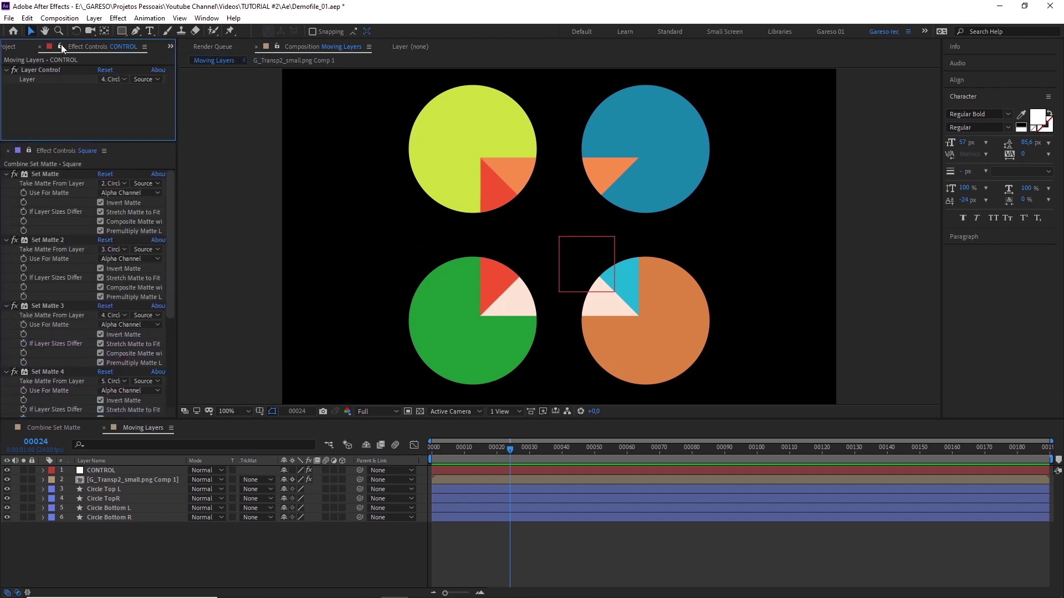
left_click(29, 151)
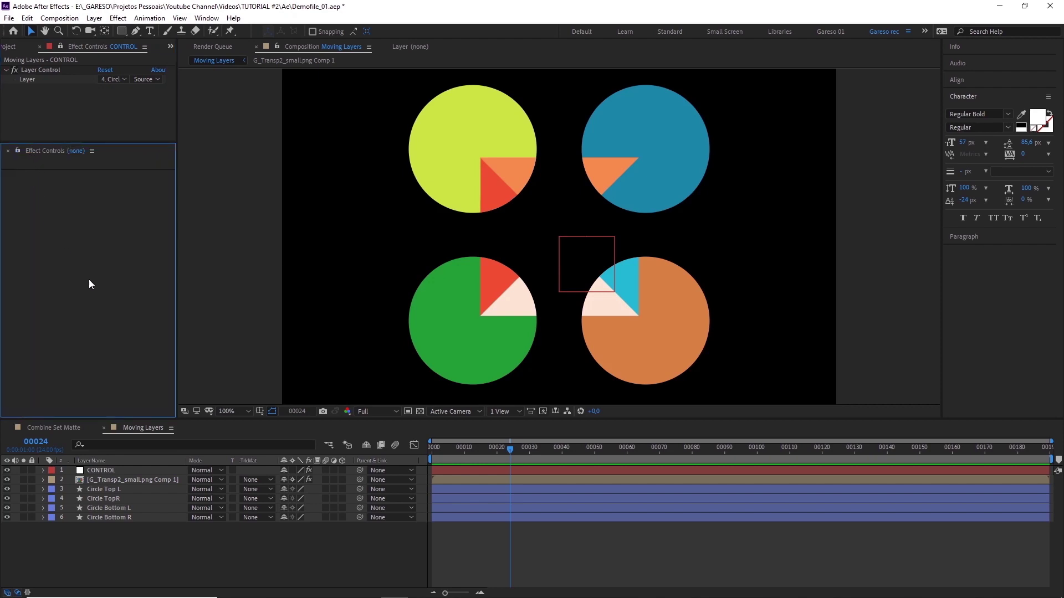
left_click(108, 478)
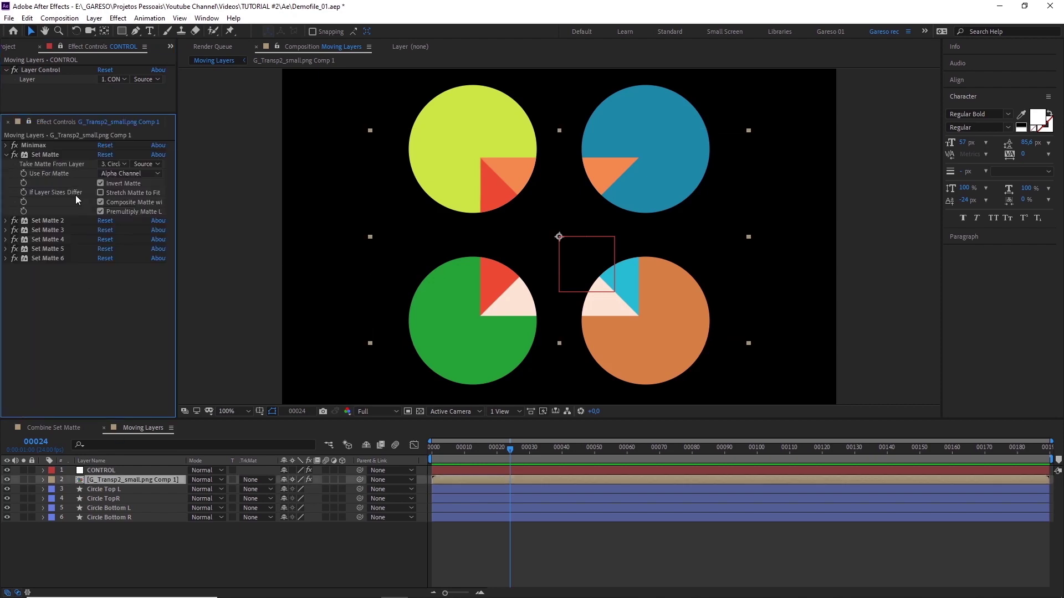
Add an expression to the first Set Matte's Use For Matte and check both layer lists
left_click(23, 173, "alt")
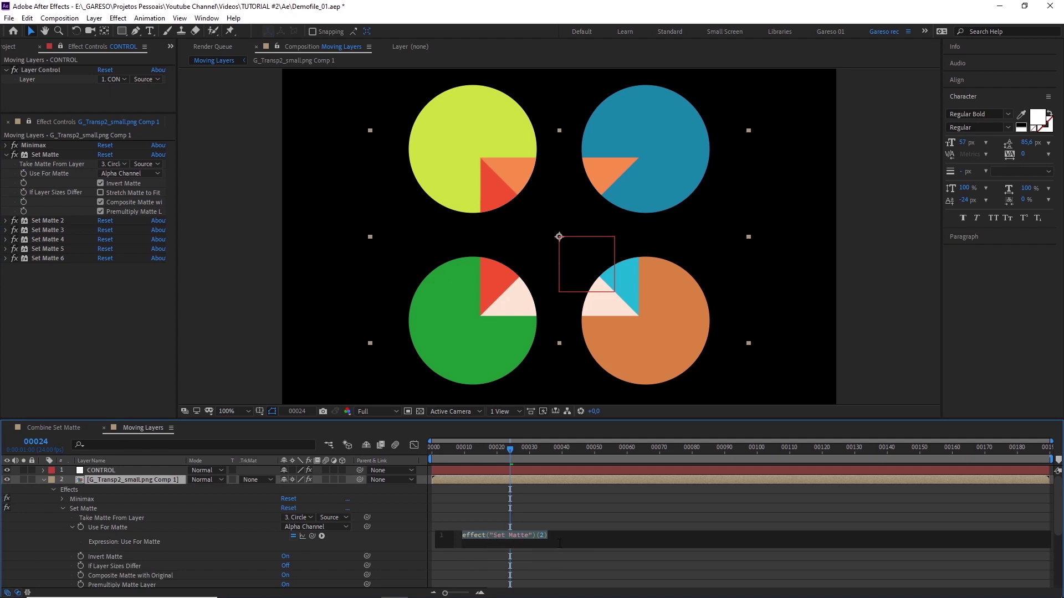
left_click(115, 80)
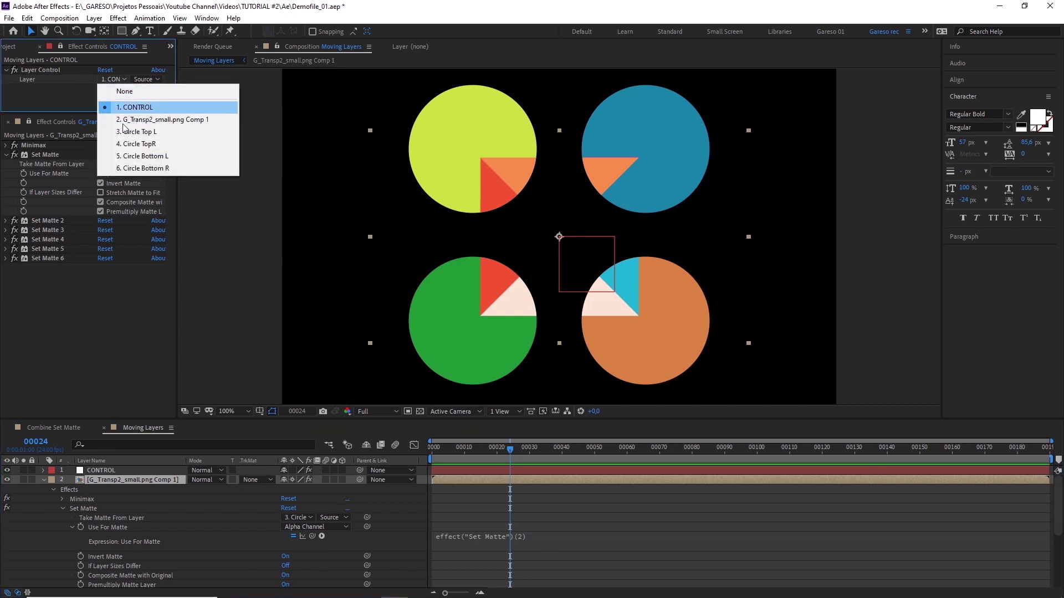
key("Escape")
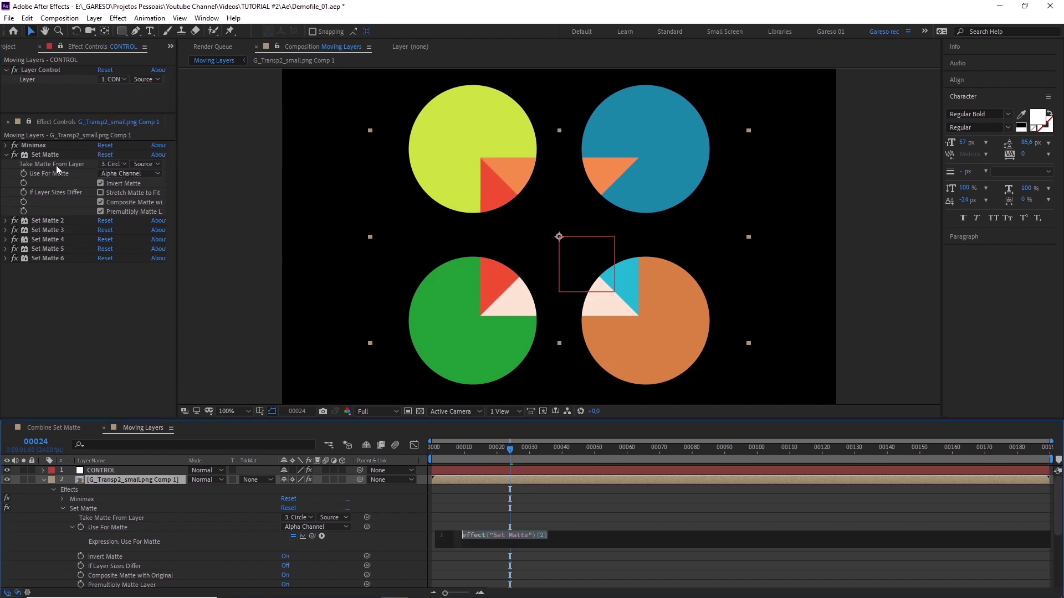
left_click(123, 164)
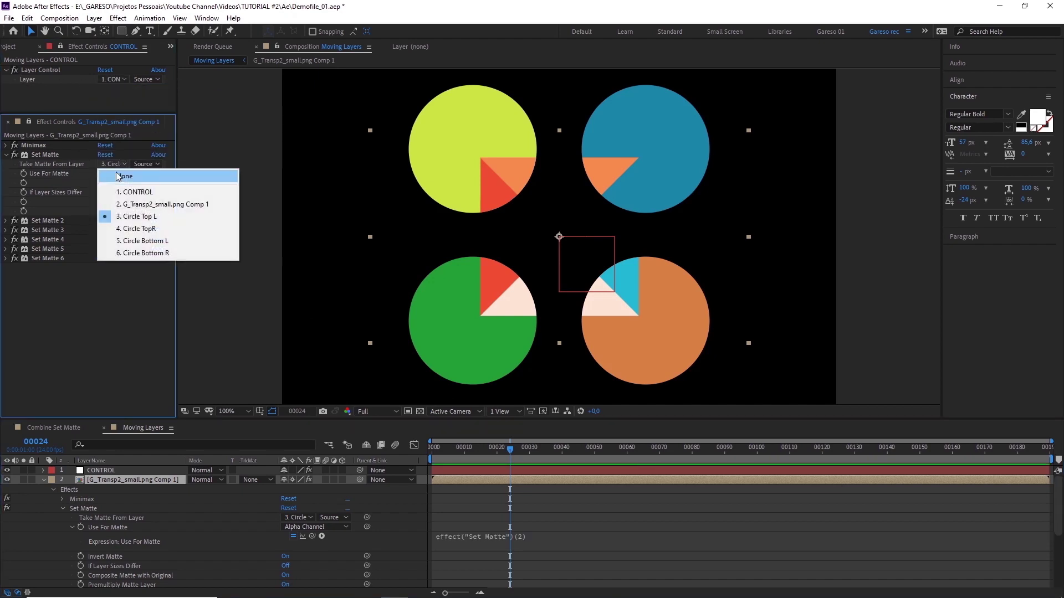
key("Escape")
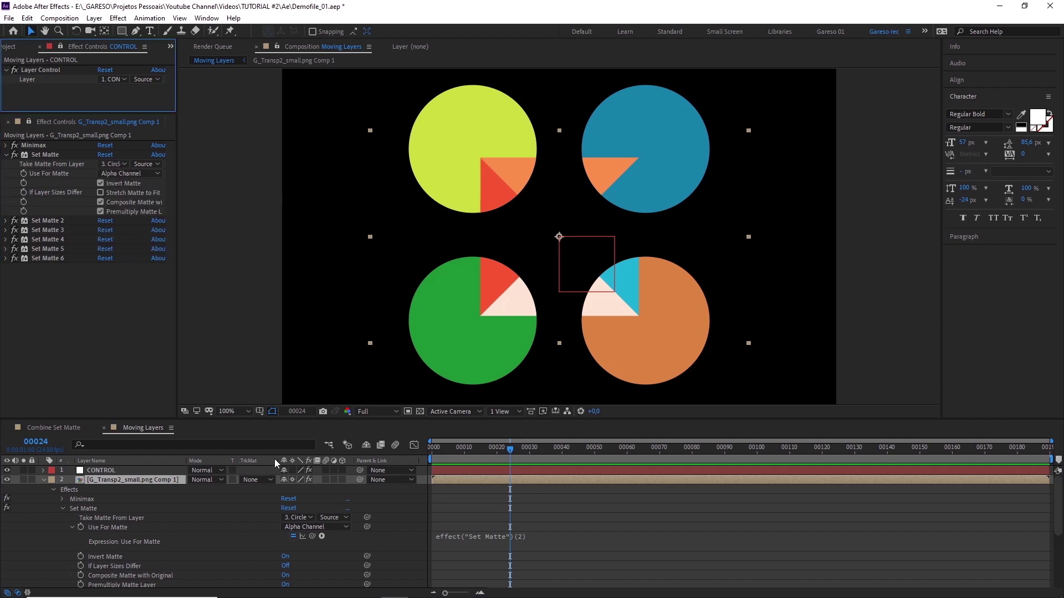
Write an if expression comparing Layer Control's and Take Matte From Layer's indexes, returning 10 else 4
left_click(455, 537)
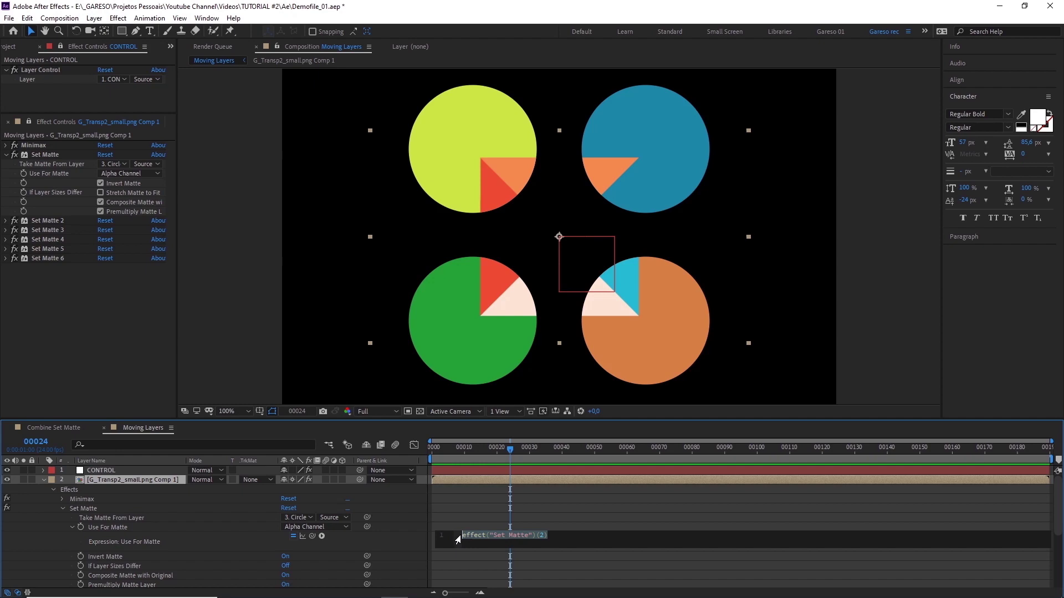
type("if(")
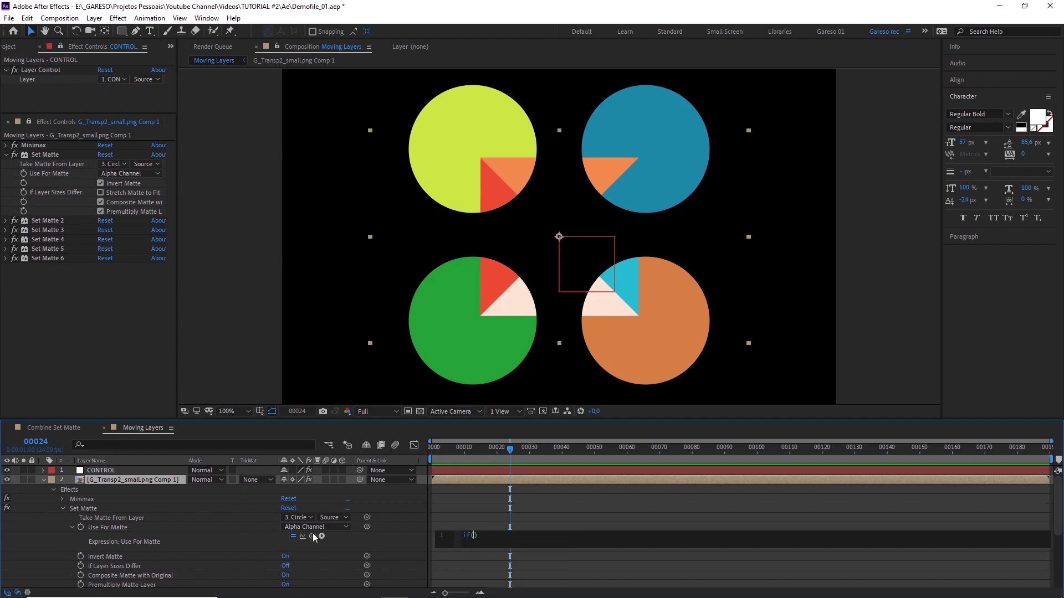
left_click_drag(312, 537, 34, 77)
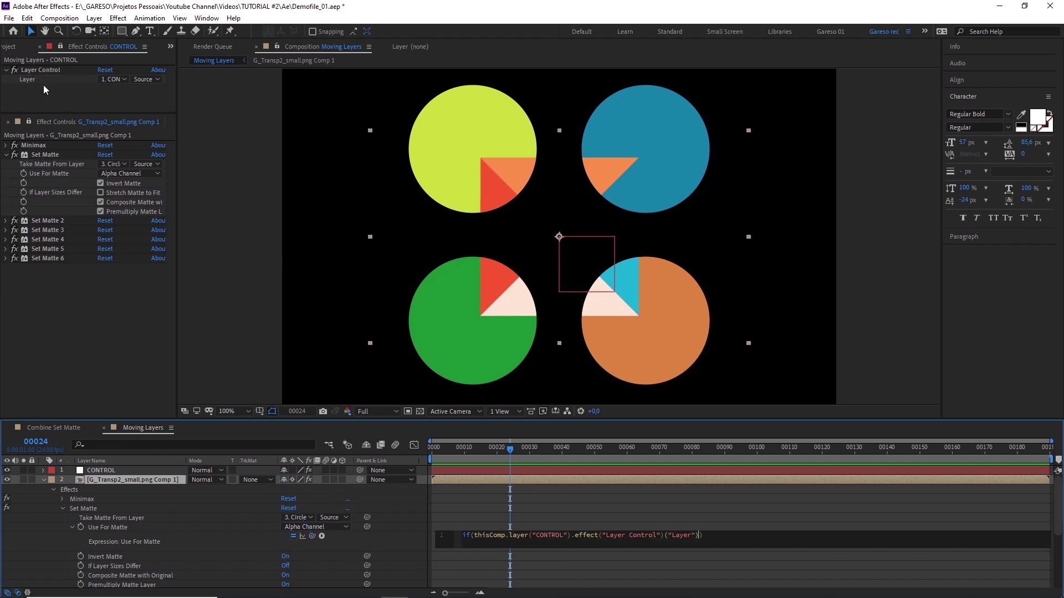
type(".index")
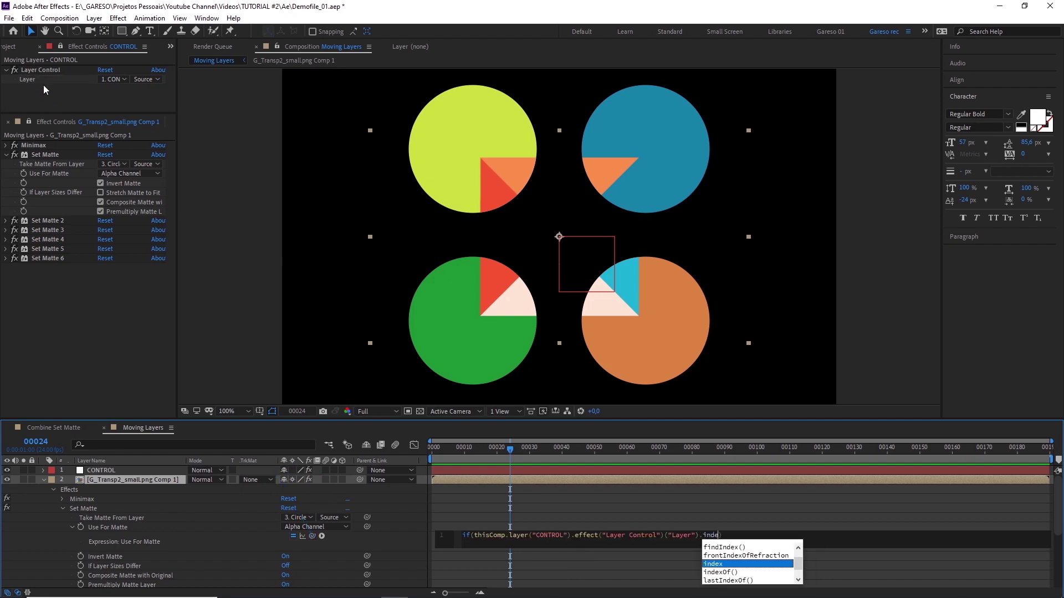
key("Escape")
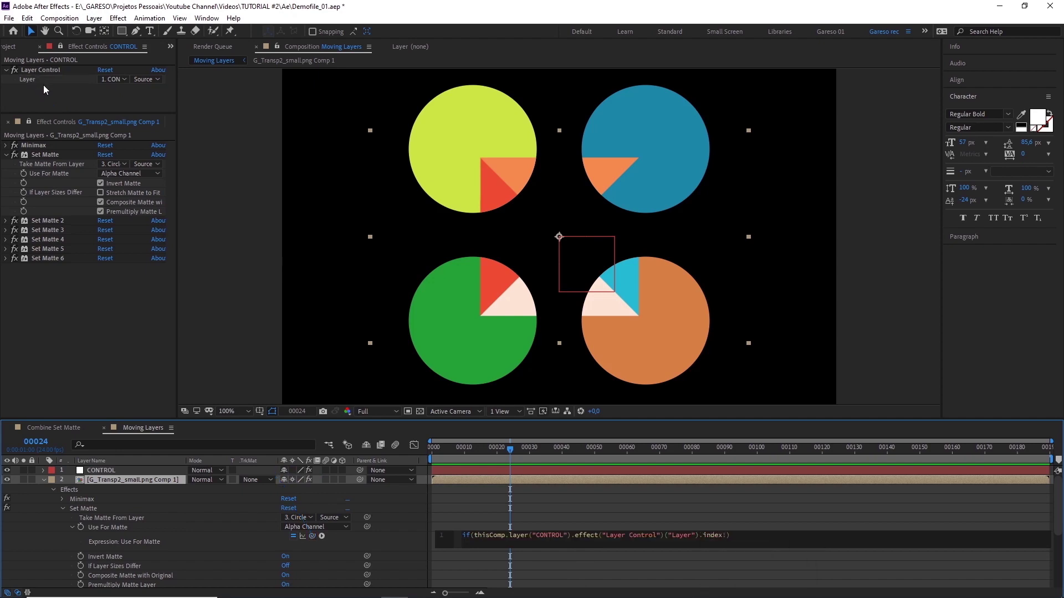
type("=")
left_click_drag(311, 536, 61, 163)
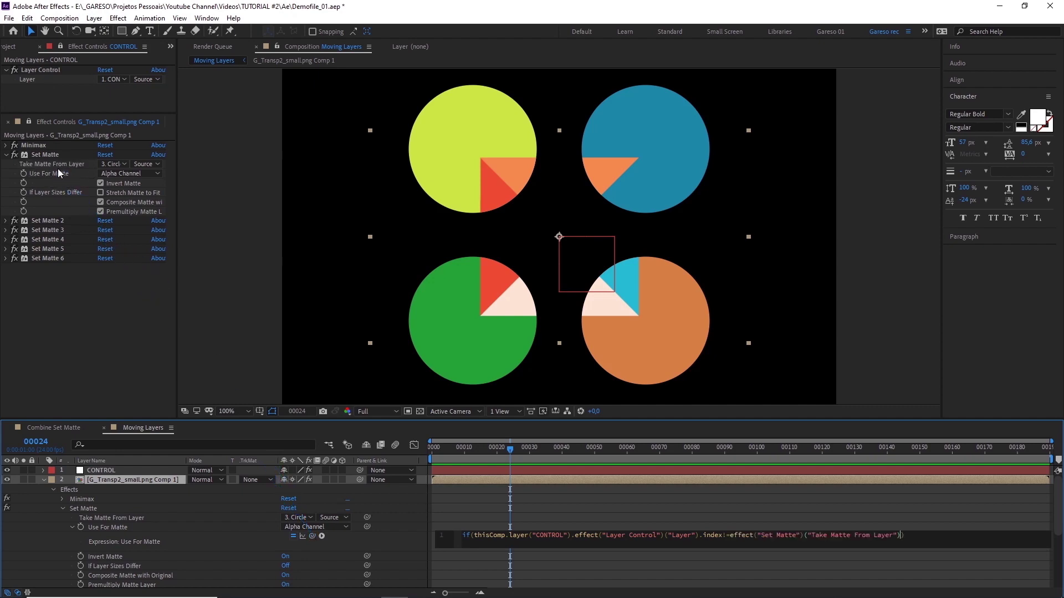
type(".index")
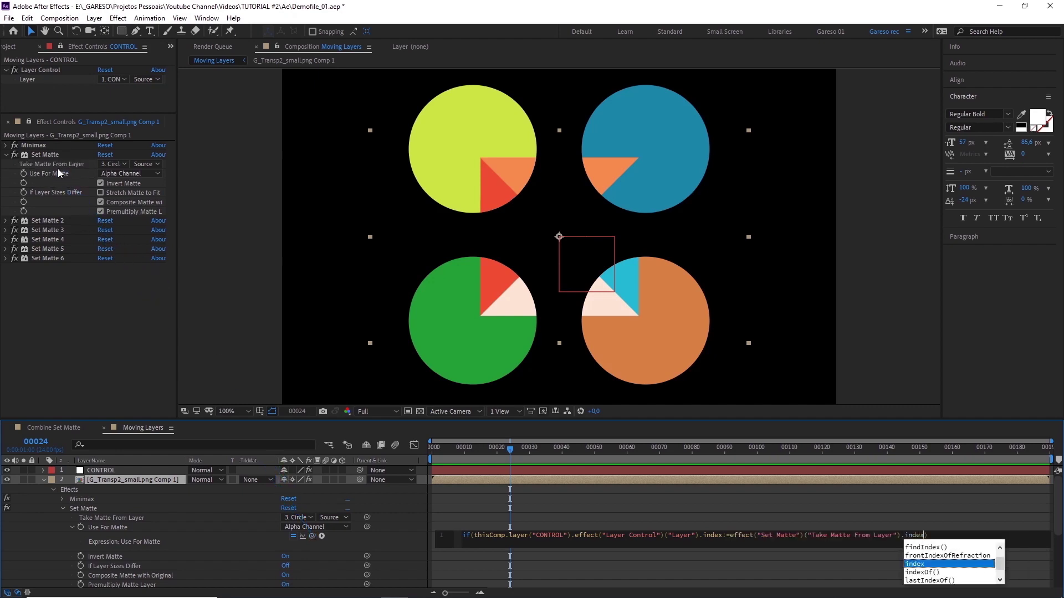
type(")")
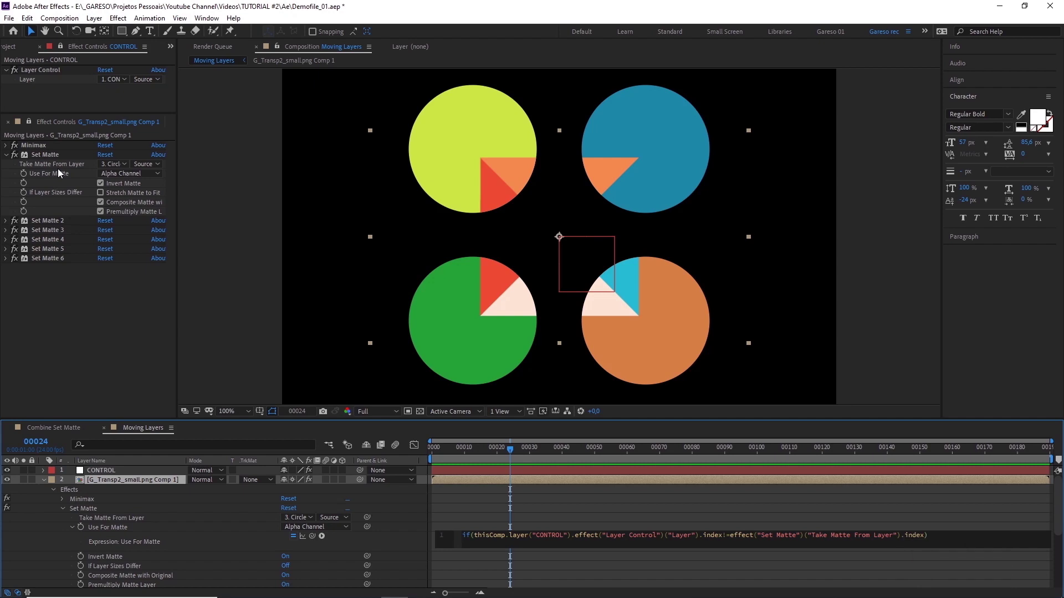
type("10 else 4;")
key("KP_Enter")
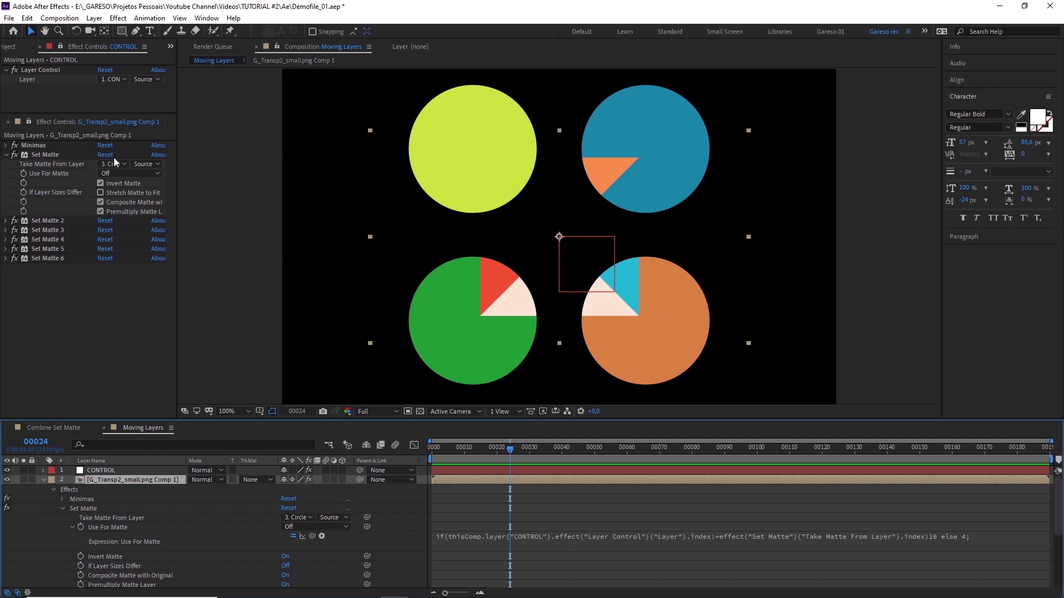
Check Set Matte's Use For Matte value, leaving it at Off
left_click(156, 173)
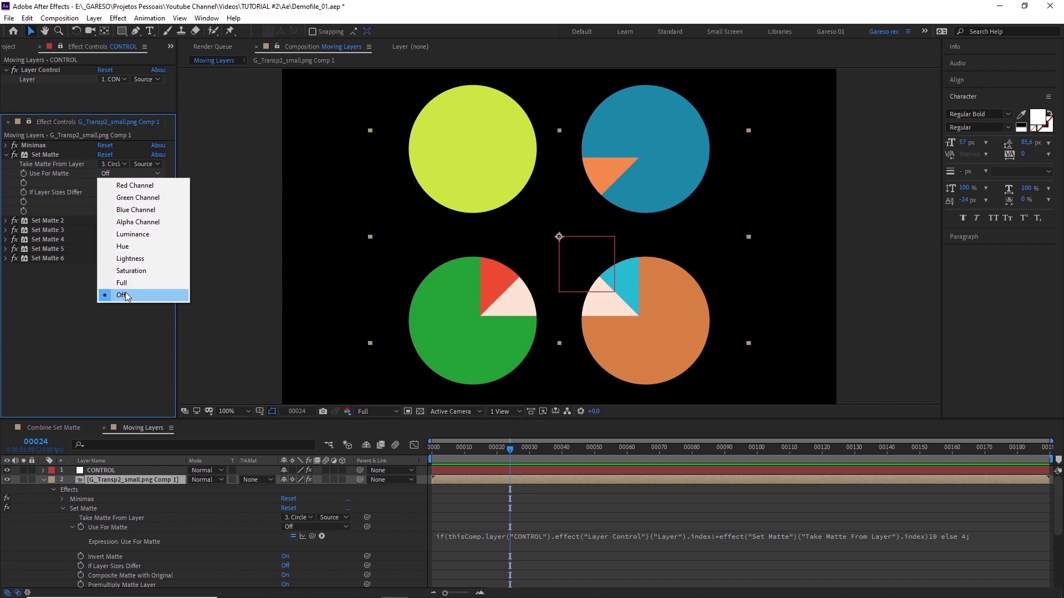
left_click(75, 284)
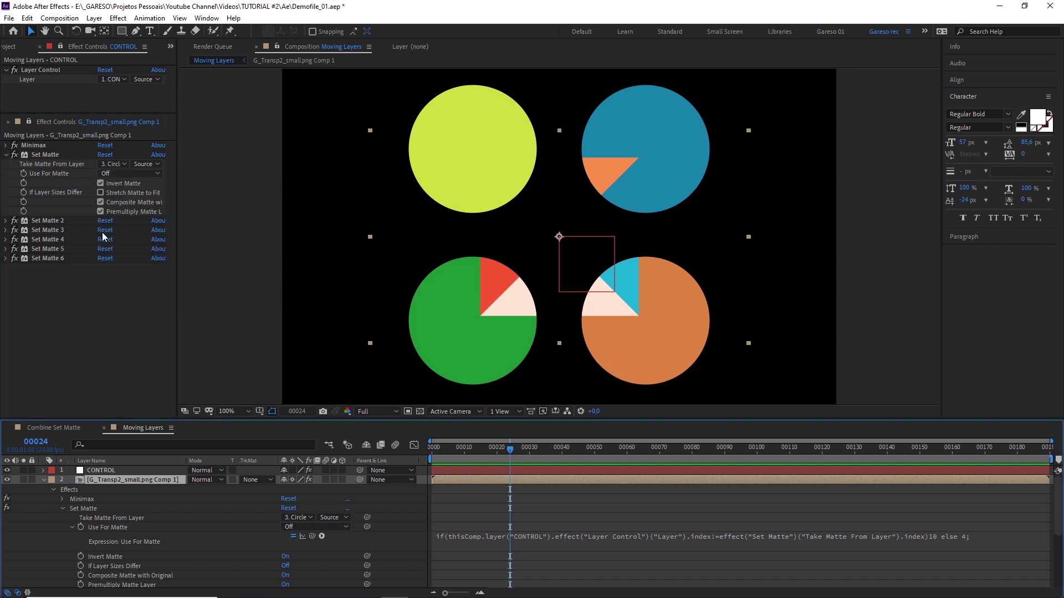
left_click(156, 173)
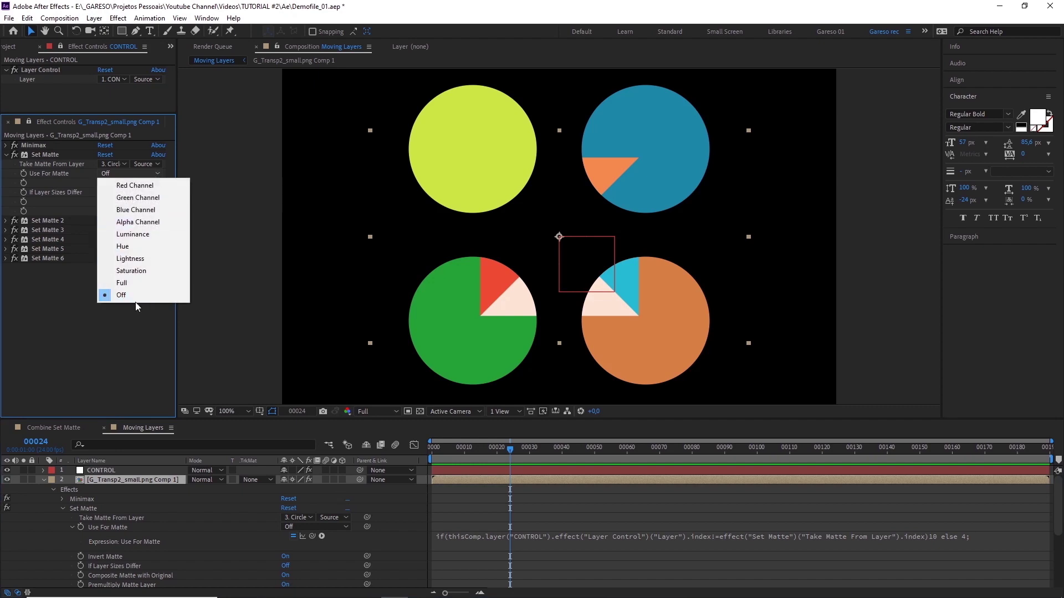
left_click(76, 282)
Point CONTROL's Layer Control to Circle Top L and confirm Use For Matte follows it
left_click(124, 78)
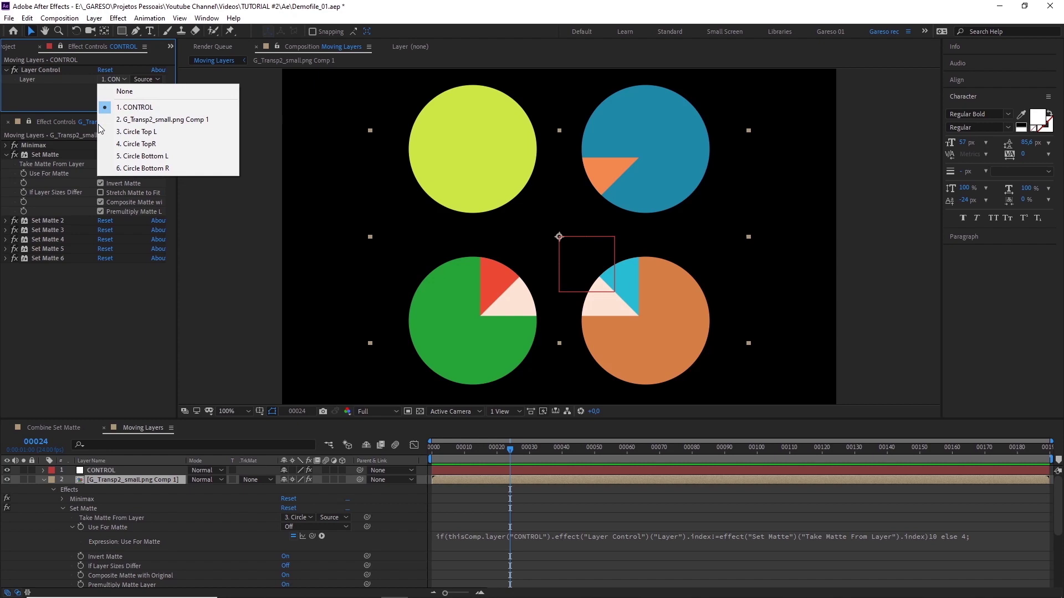
left_click(122, 131)
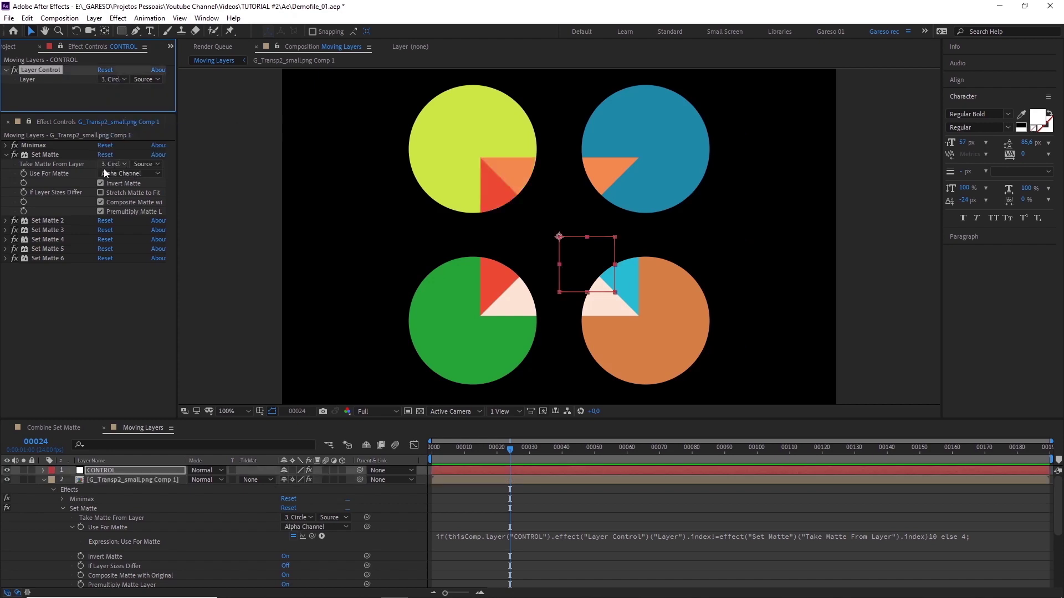
left_click(124, 172)
left_click(164, 180)
left_click(441, 537)
Add a first line defining effectIndex as thisProperty.propertyGroup(1).propertyIndex
left_click(457, 505)
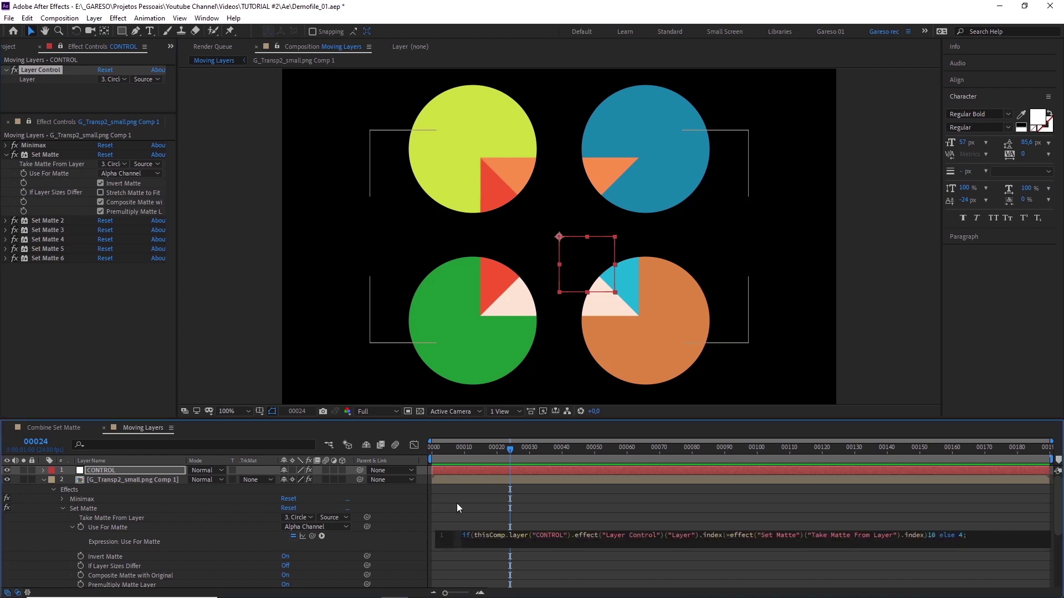
key("Return")
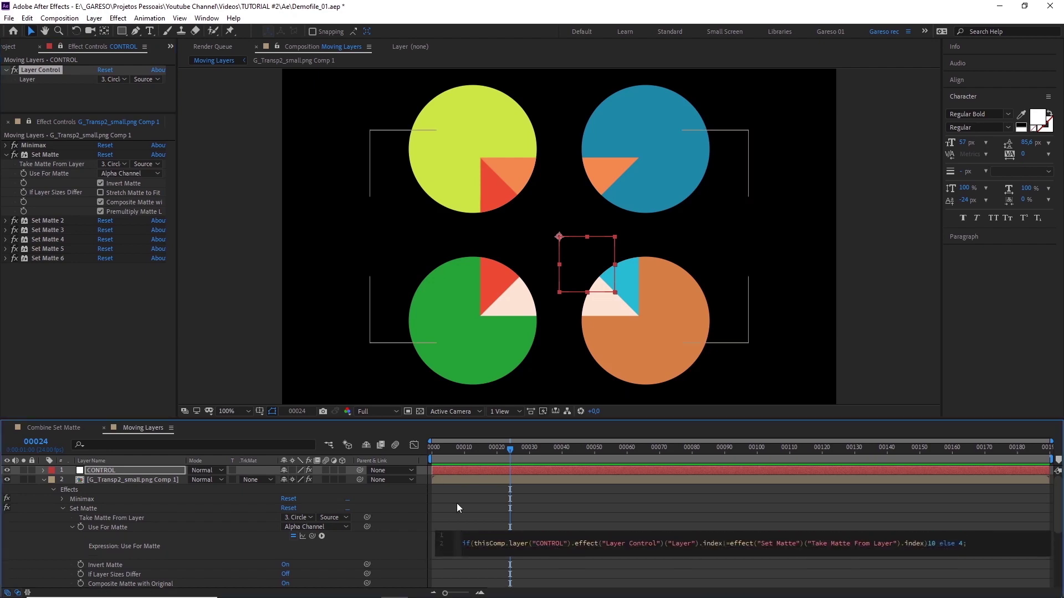
type("effec")
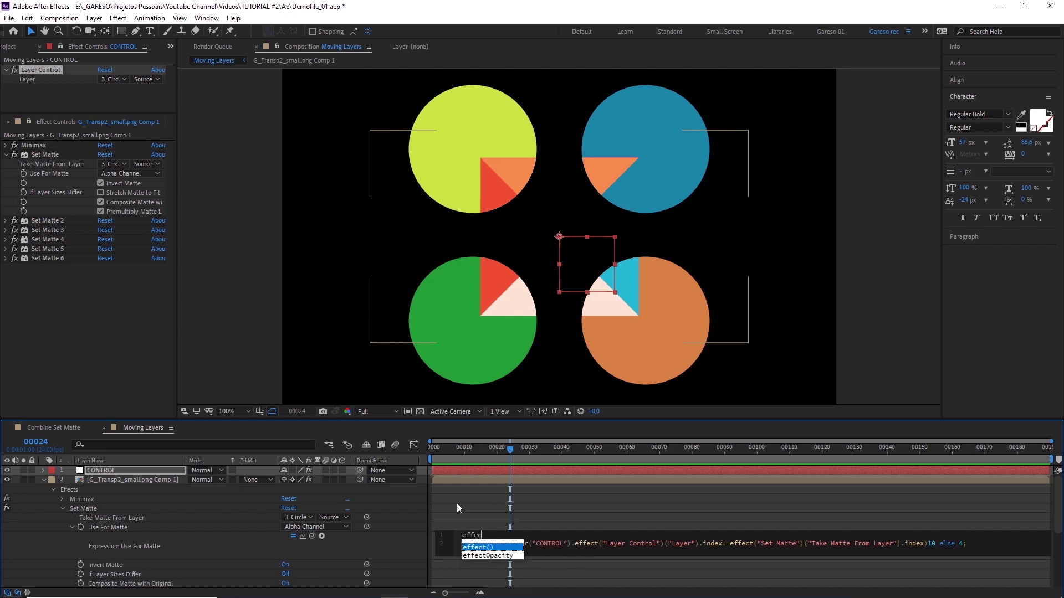
type("tIndex")
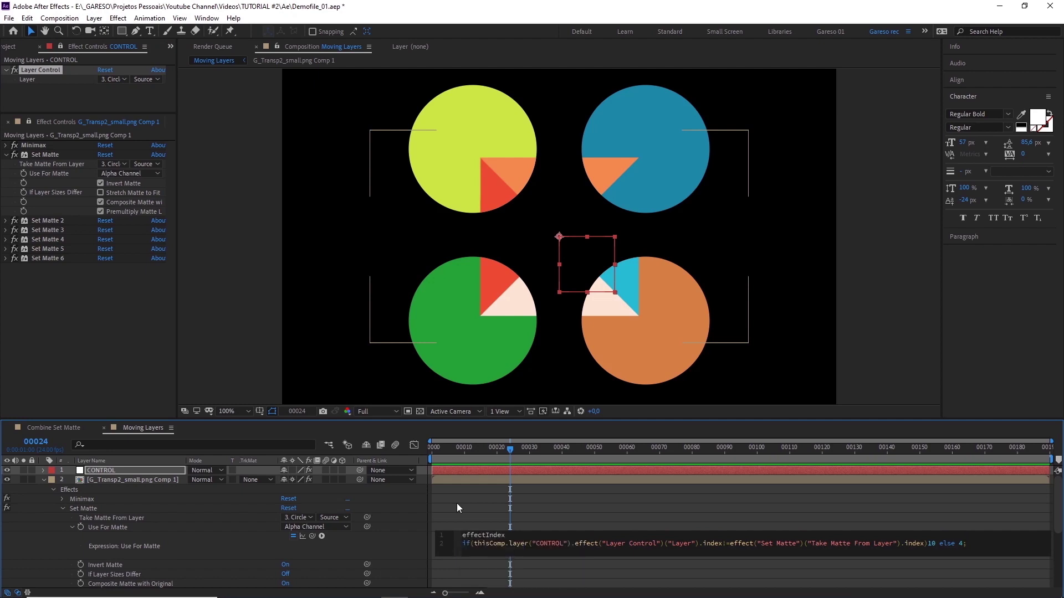
type(" = th")
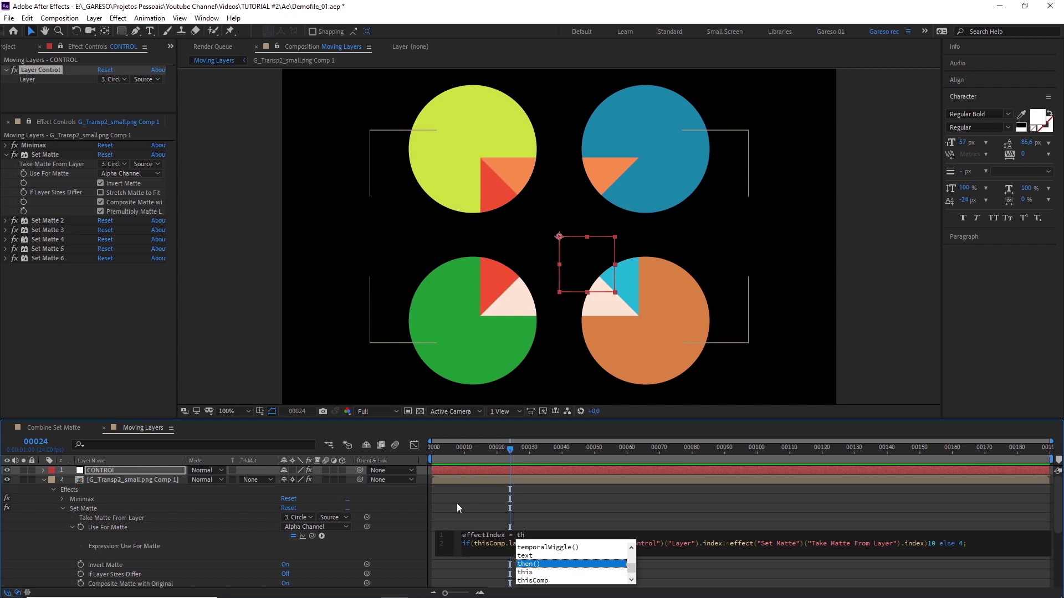
type("isProperty")
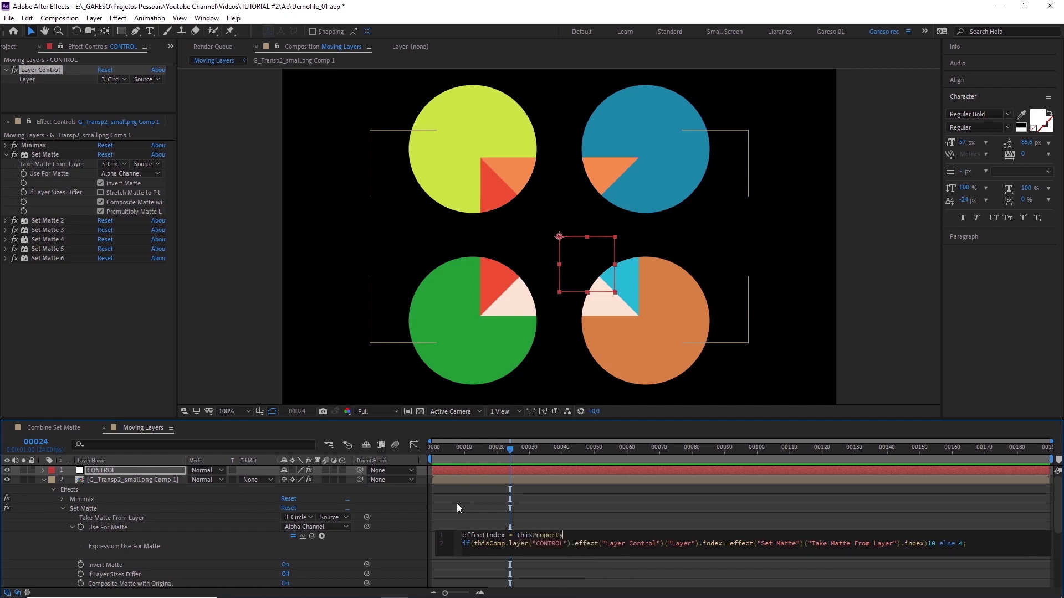
type(".pro")
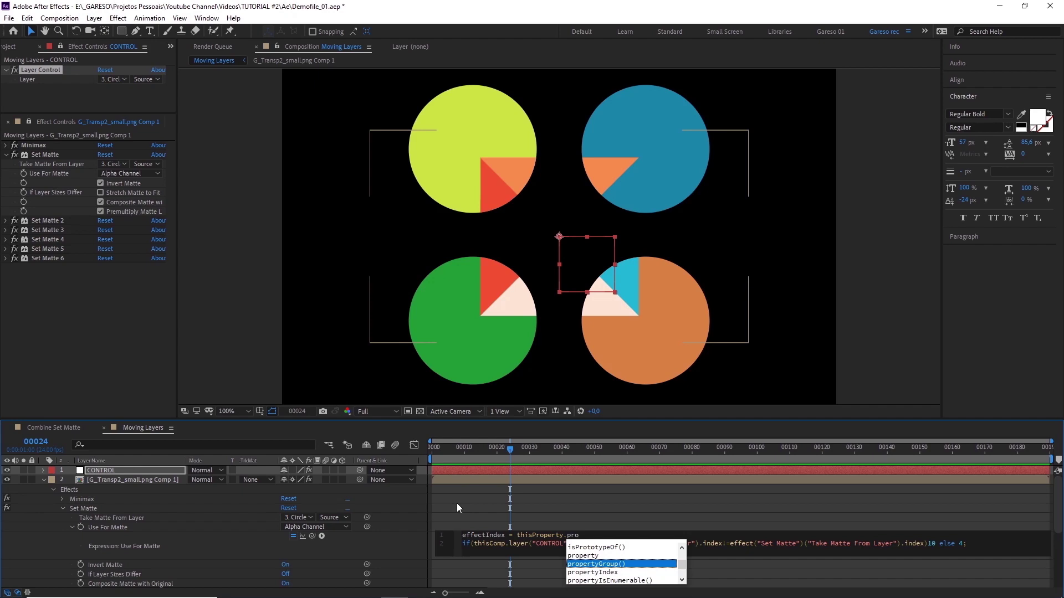
key("Return")
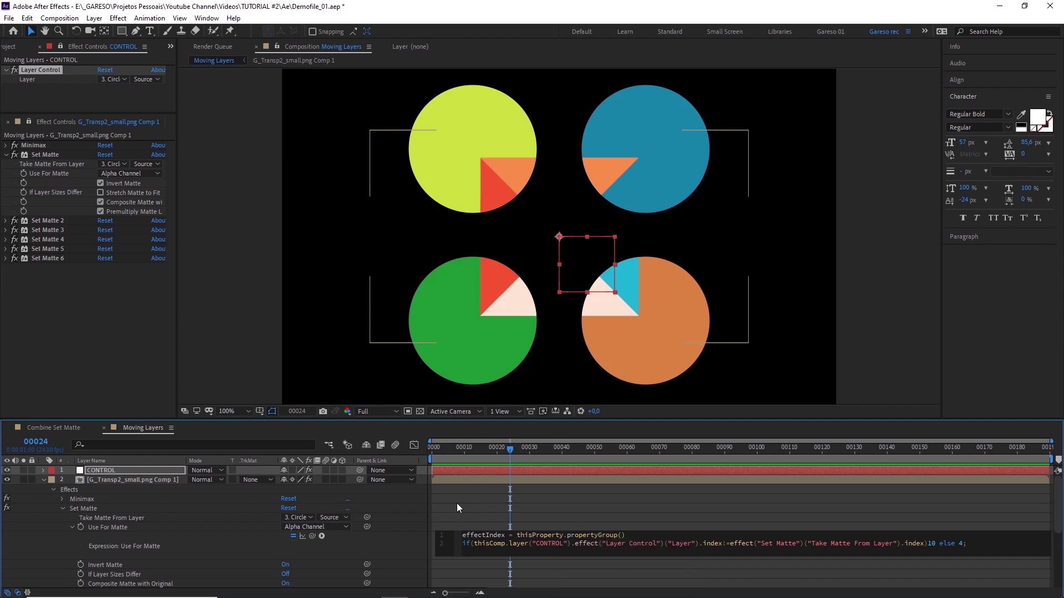
type("1).prop")
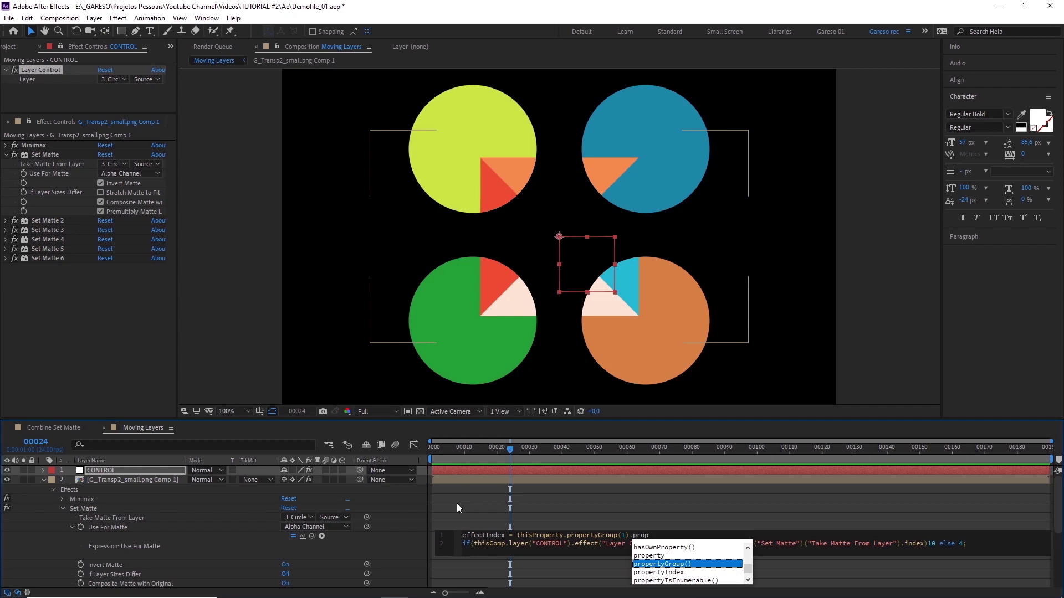
key("Return")
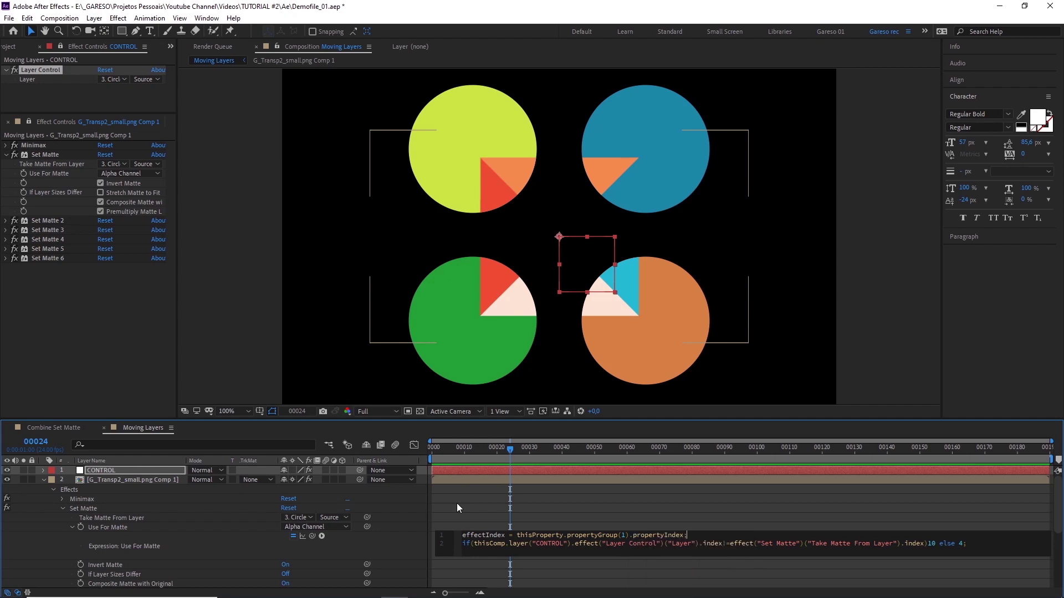
Replace the "Set Matte" name on line 2 with effectIndex and commit the expression
left_click_drag(463, 534, 504, 536)
key("ctrl+c")
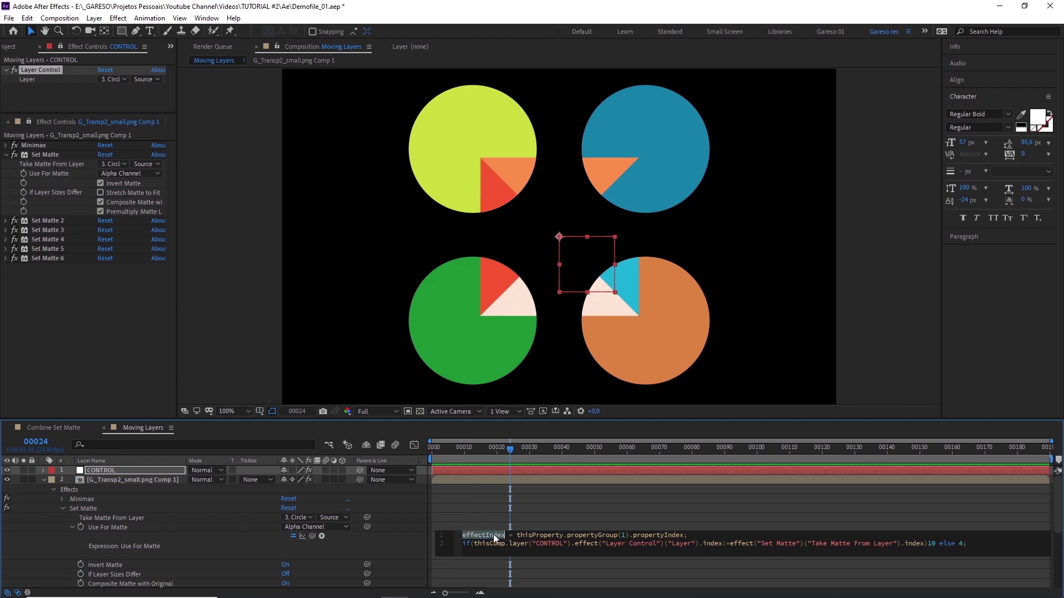
left_click_drag(757, 544, 799, 543)
key("ctrl+v")
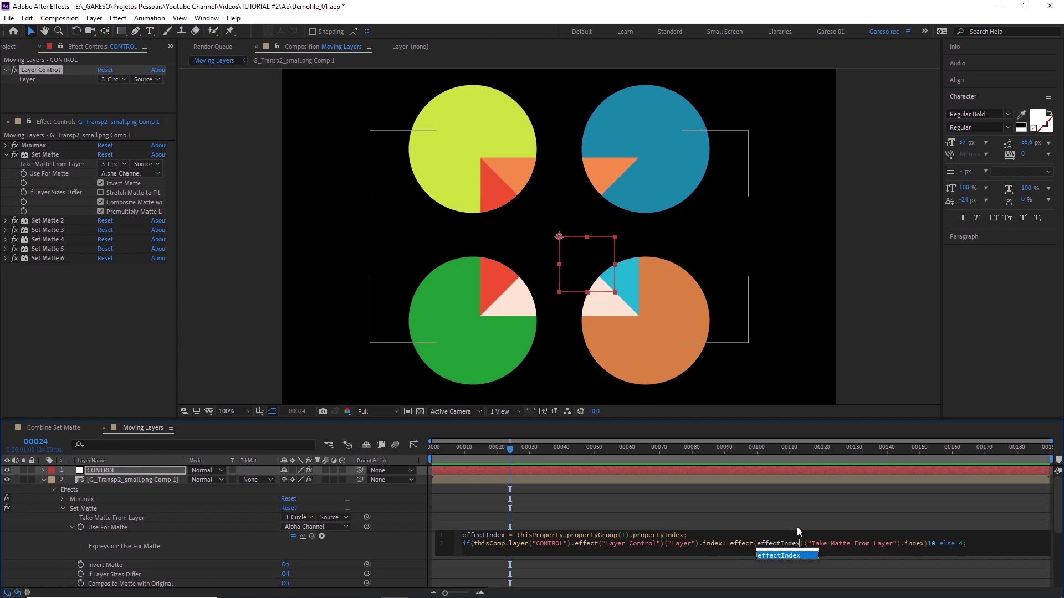
left_click(590, 492)
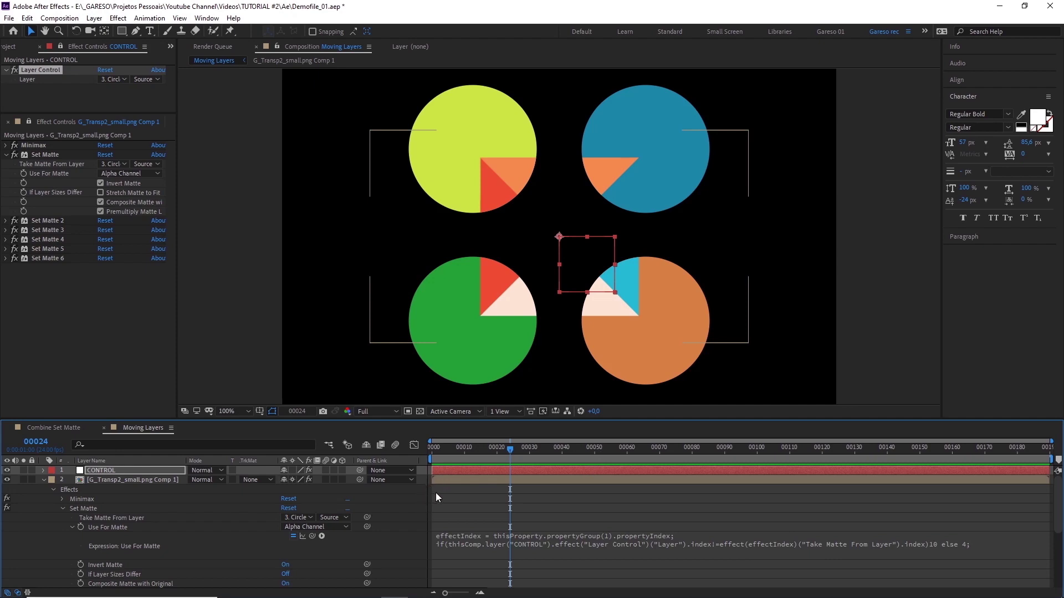
Copy Use For Matte's expression only and paste it onto Set Matte 2–4
scroll(115, 506, "down", 1)
left_click(115, 506)
right_click(115, 507)
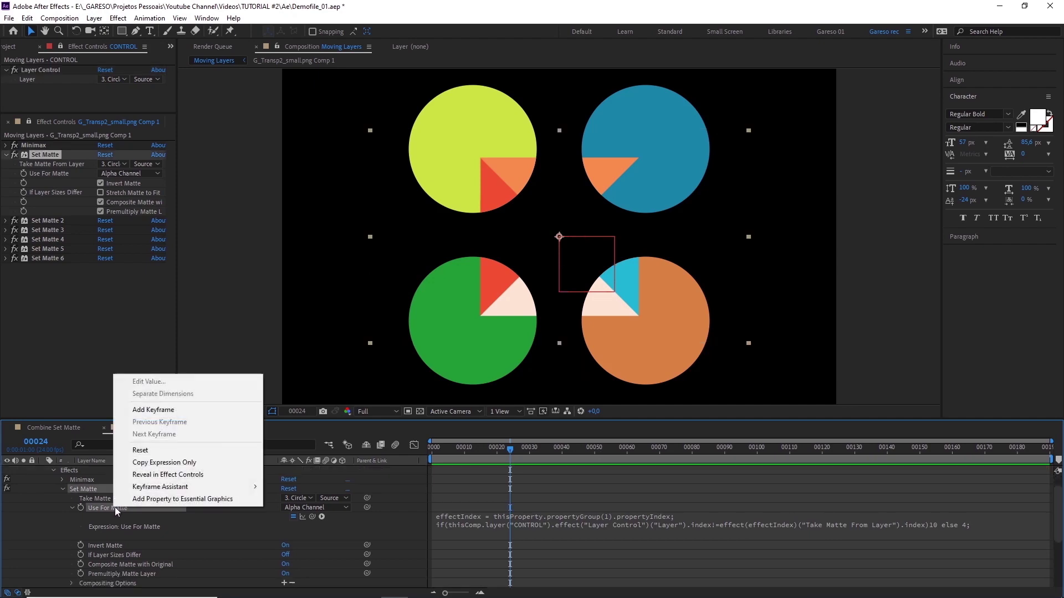
left_click(165, 463)
left_click(61, 489)
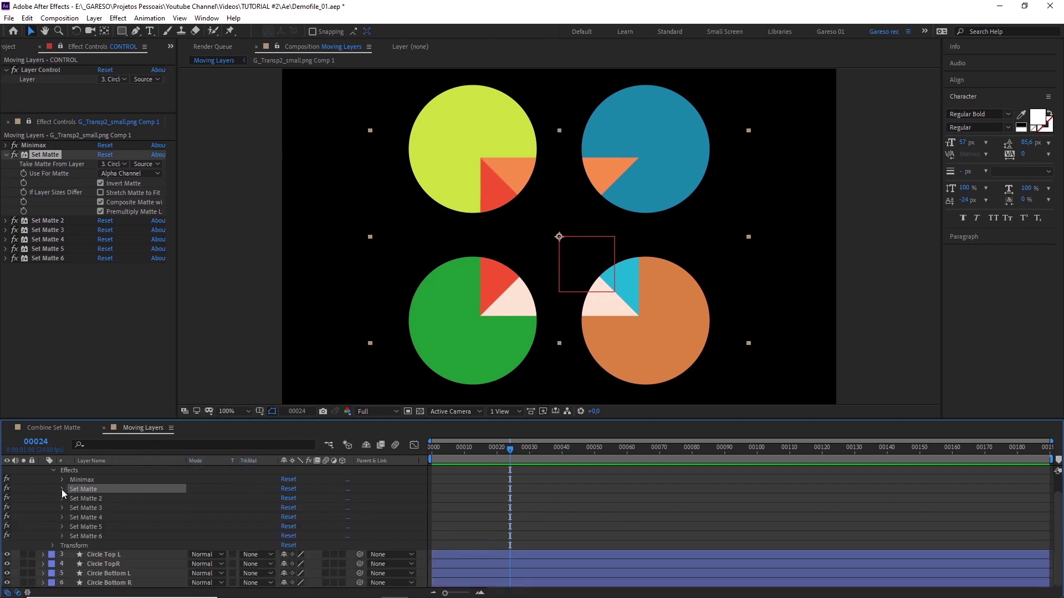
left_click(97, 498)
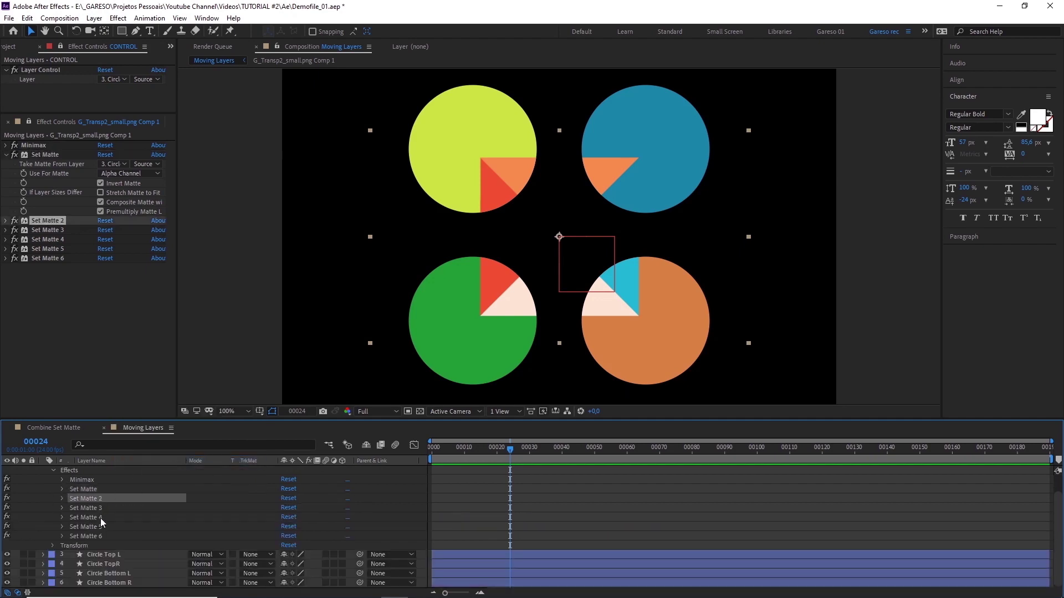
left_click(101, 517, "shift")
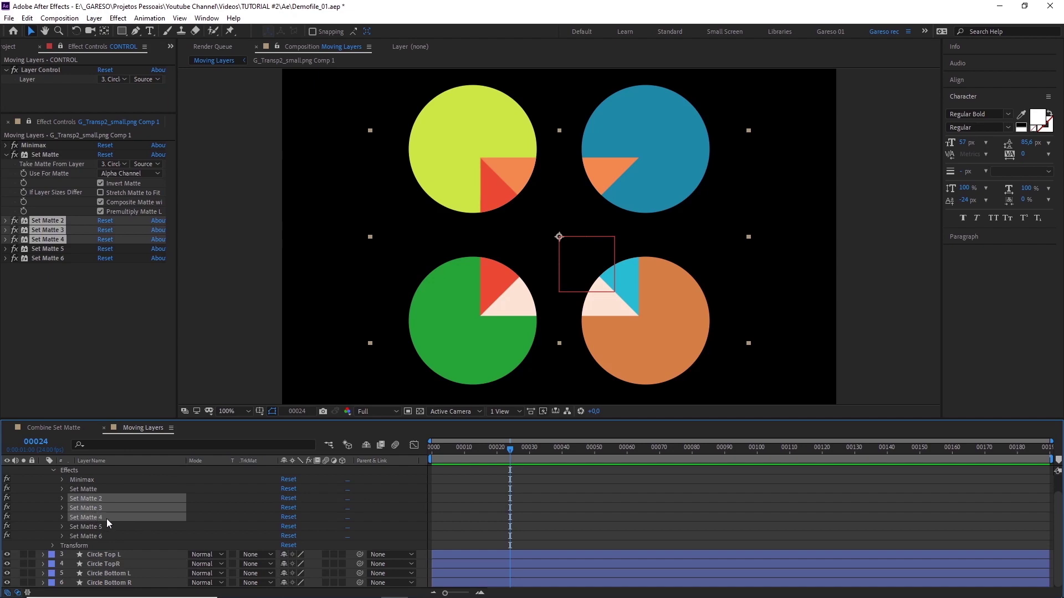
key("ctrl+v")
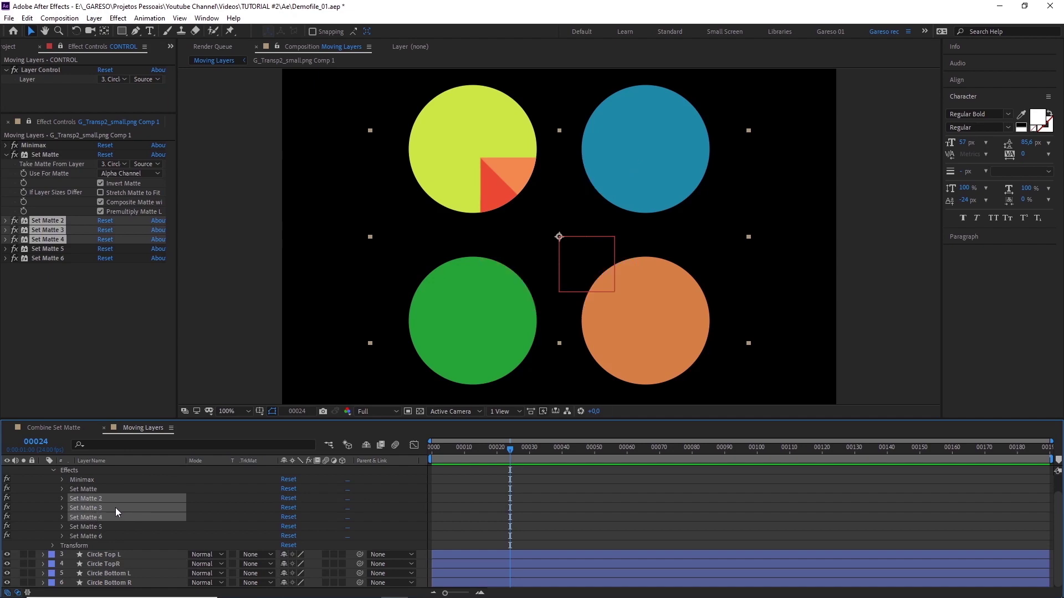
left_click(80, 304)
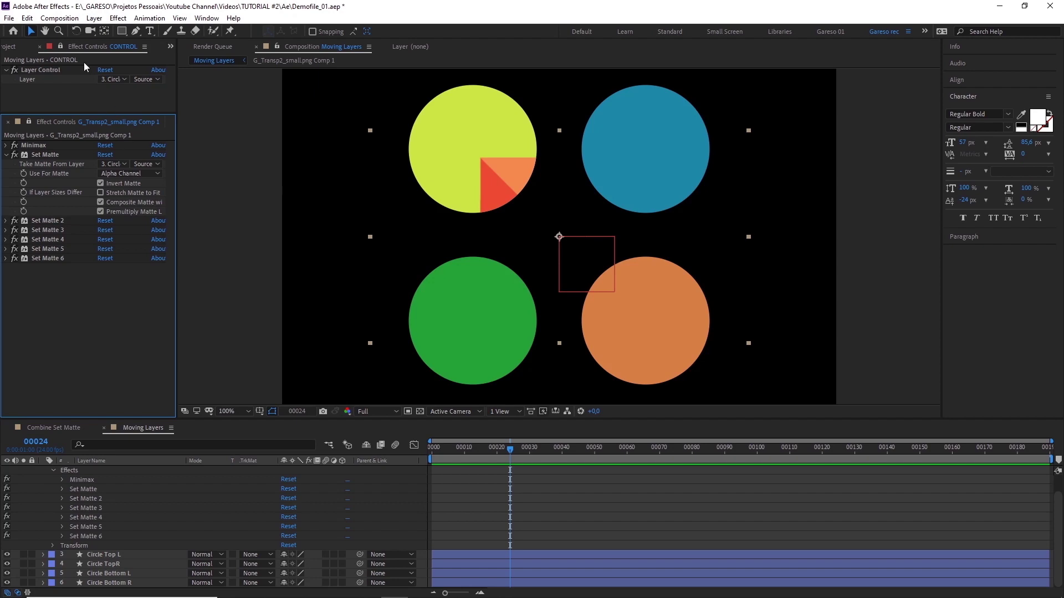
Test Layer Control by switching between Circle TopR and Circle Top L
left_click(125, 78)
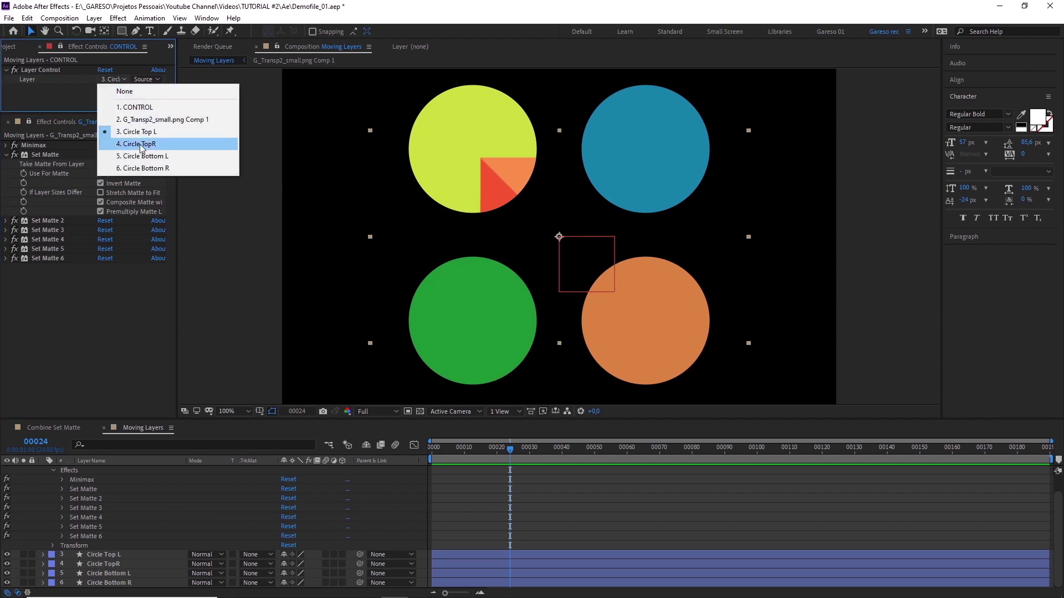
left_click(141, 145)
scroll(111, 79, "down", 2)
left_click(124, 79)
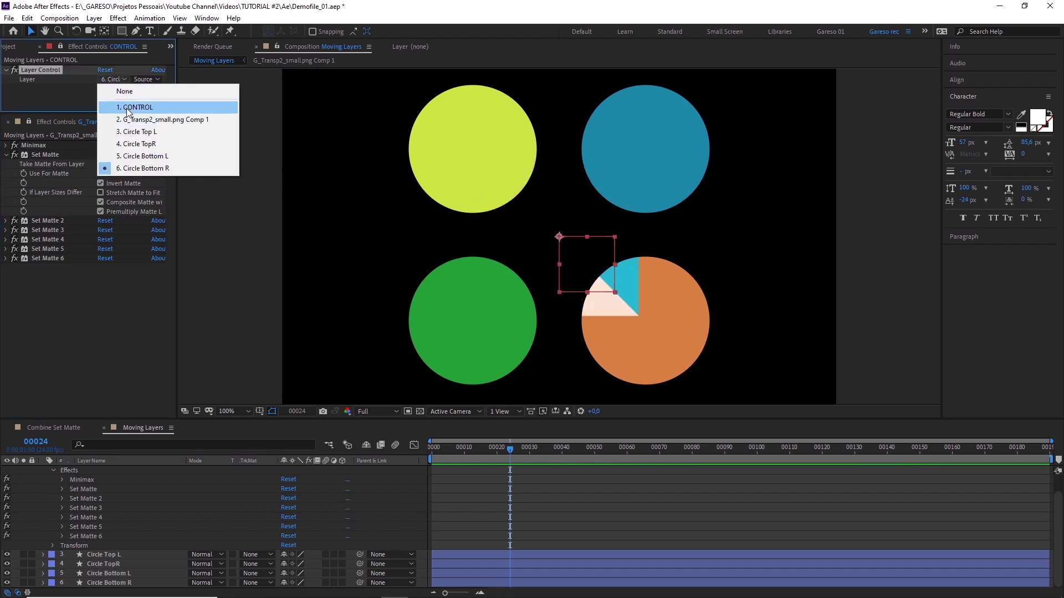
left_click(127, 131)
left_click(124, 79)
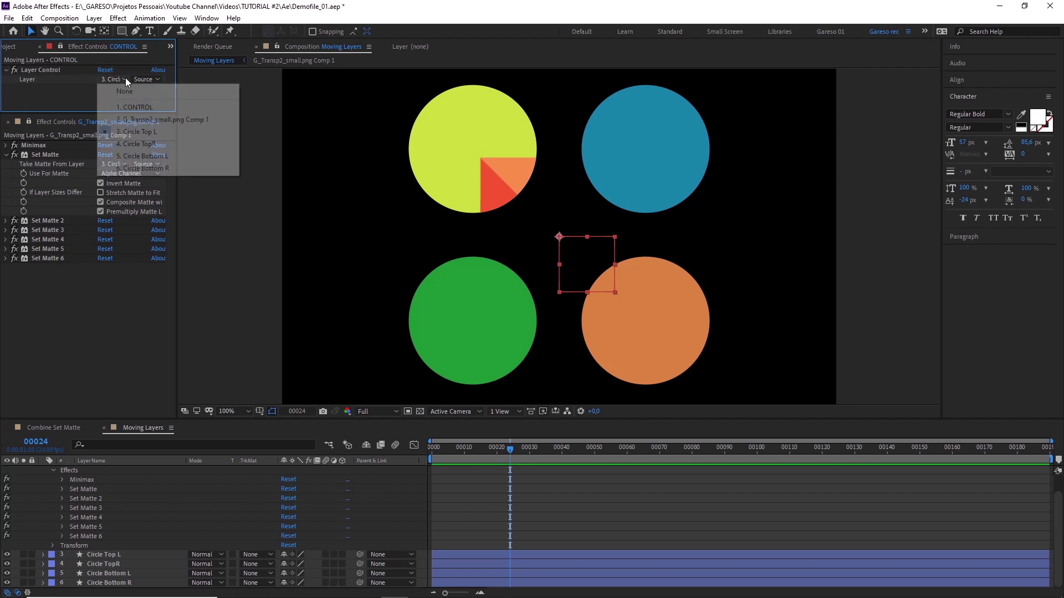
Set Layer Control to None and reveal Set Matte's Use For Matte expression with EE
left_click(124, 91)
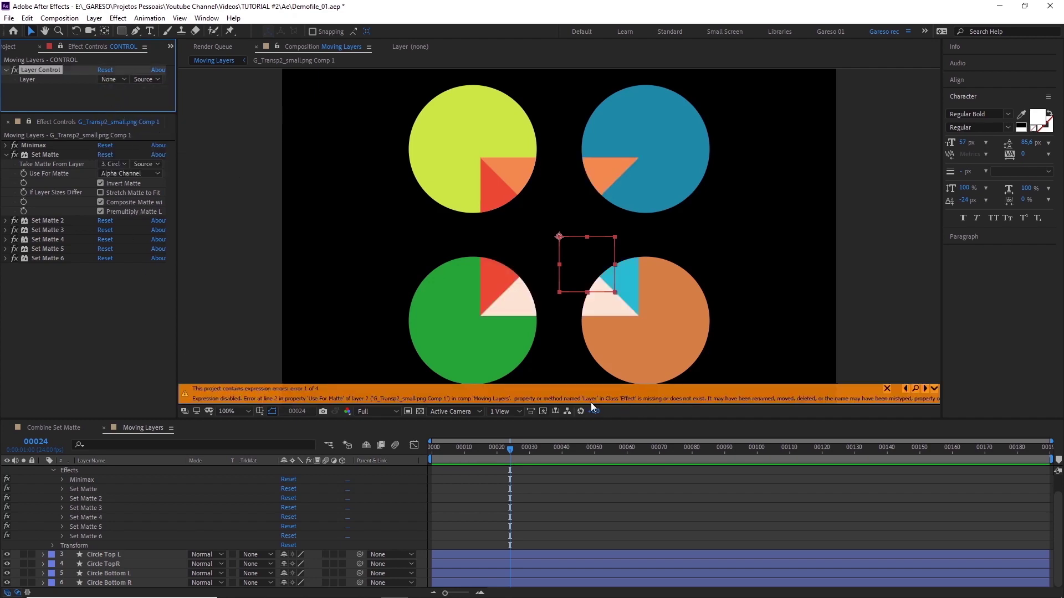
left_click(79, 487)
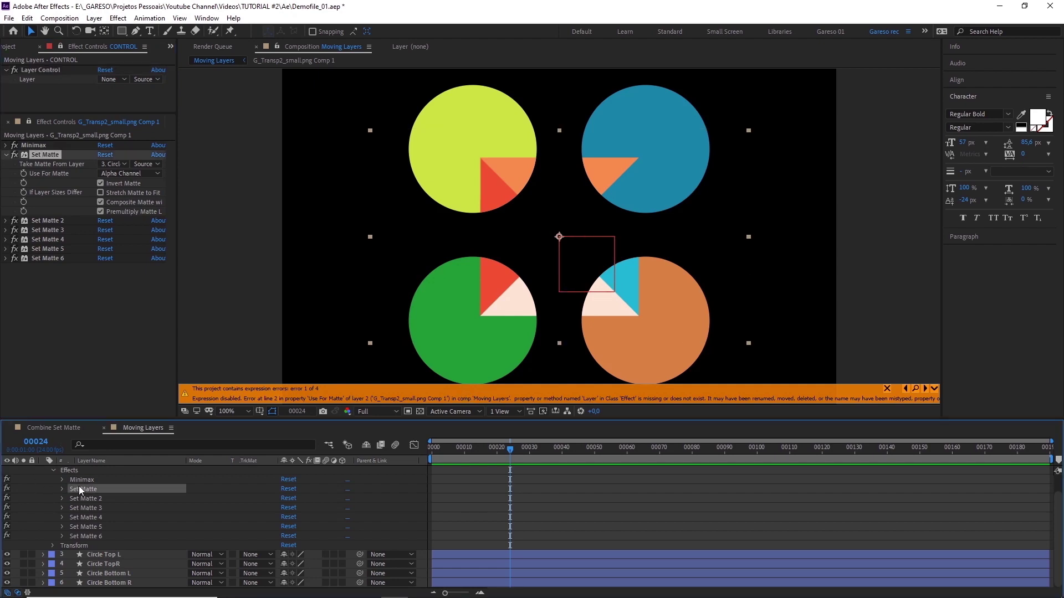
key("e")
key("e")
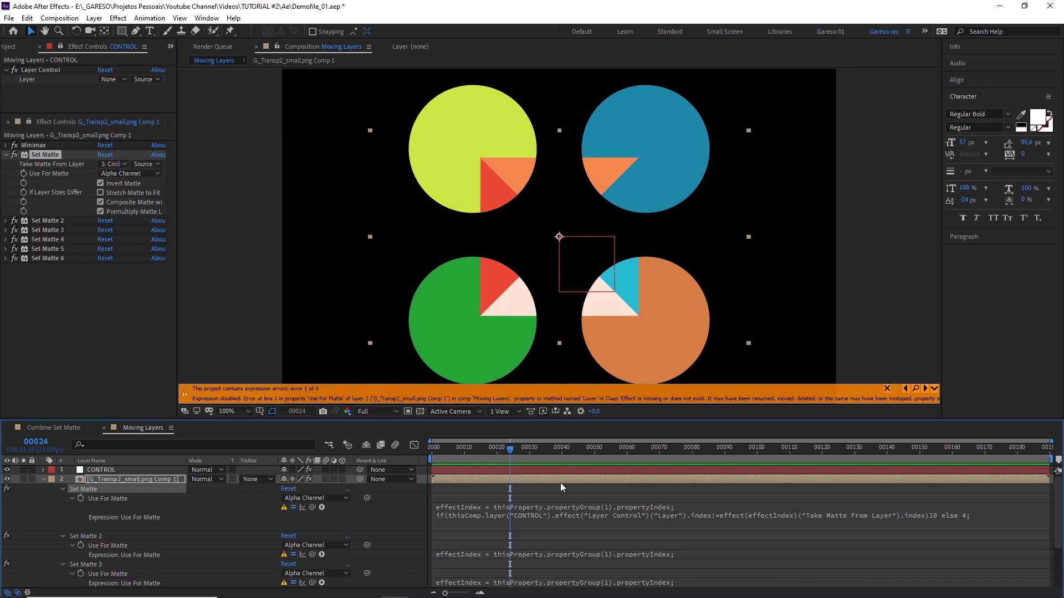
left_click(511, 510)
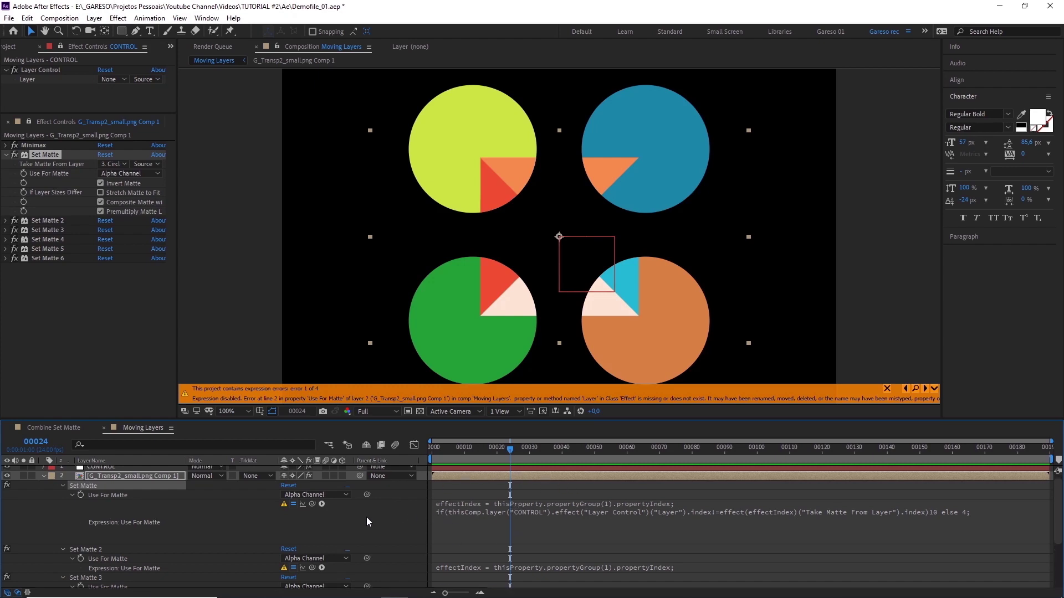
left_click(292, 504)
left_click(469, 511)
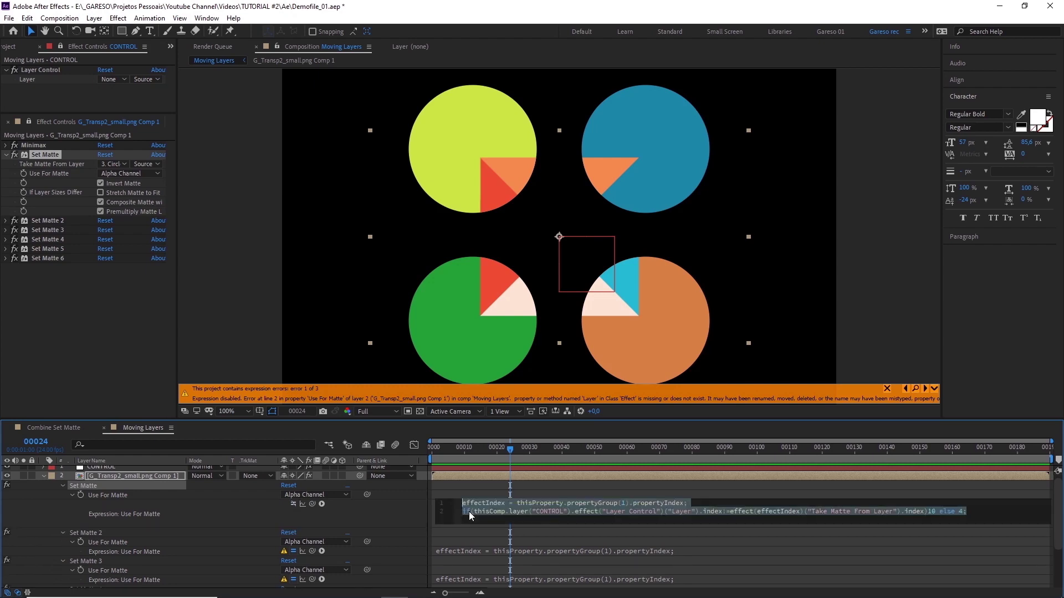
Wrap the if-expression in try{ … } catch(err){10}; and commit it
left_click(689, 502)
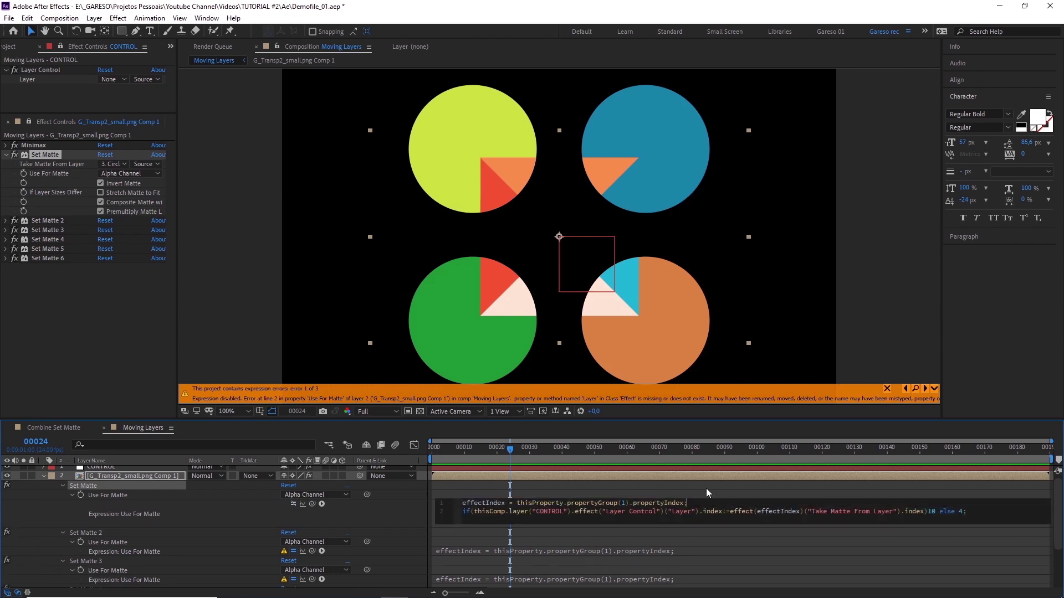
key("Return")
type("tr")
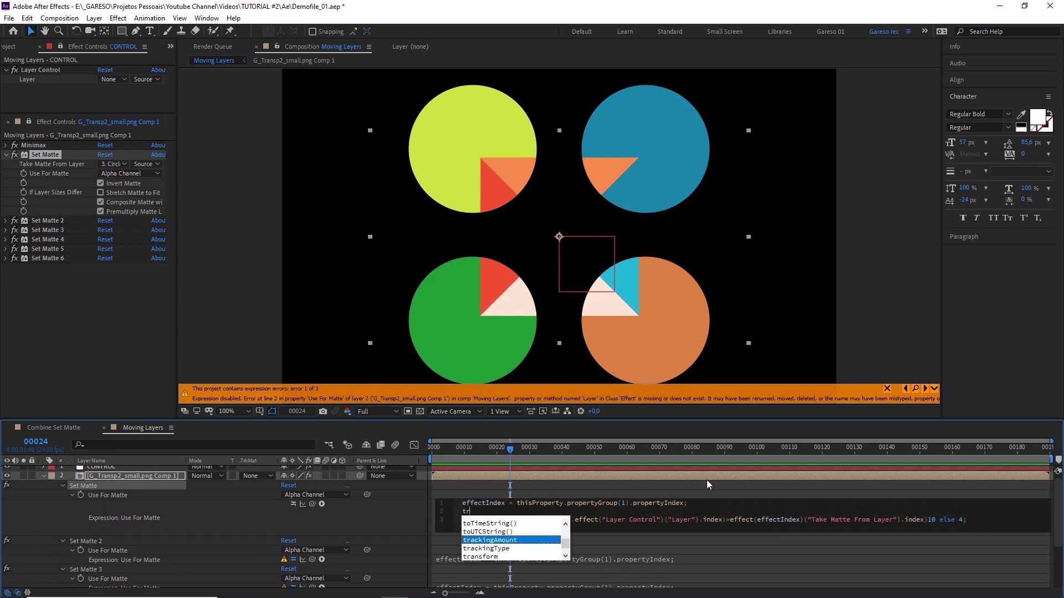
type("y{")
key("ctrl+End")
key("Return")
type("}")
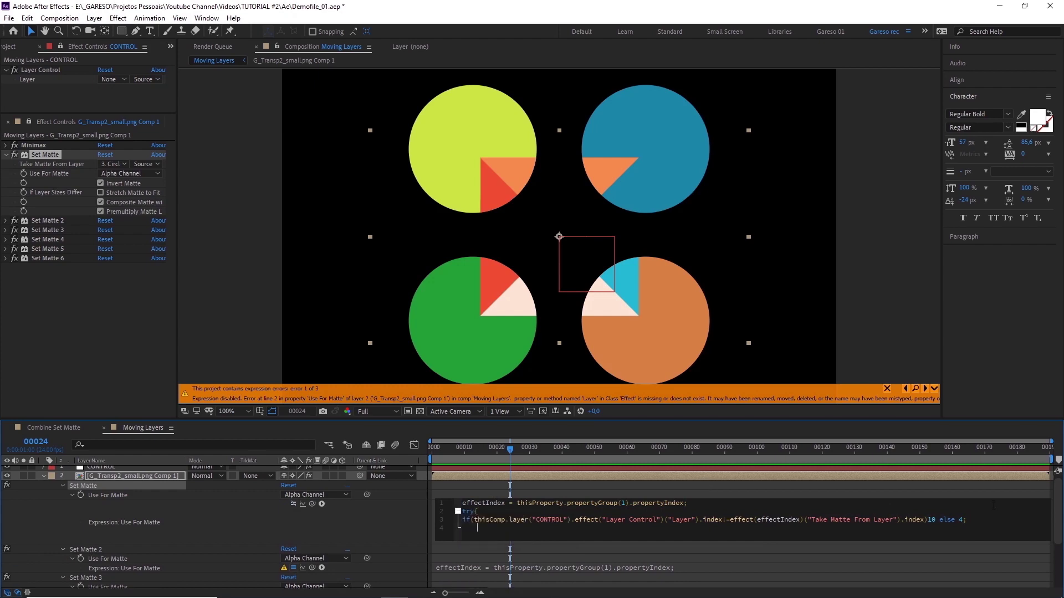
type(" c")
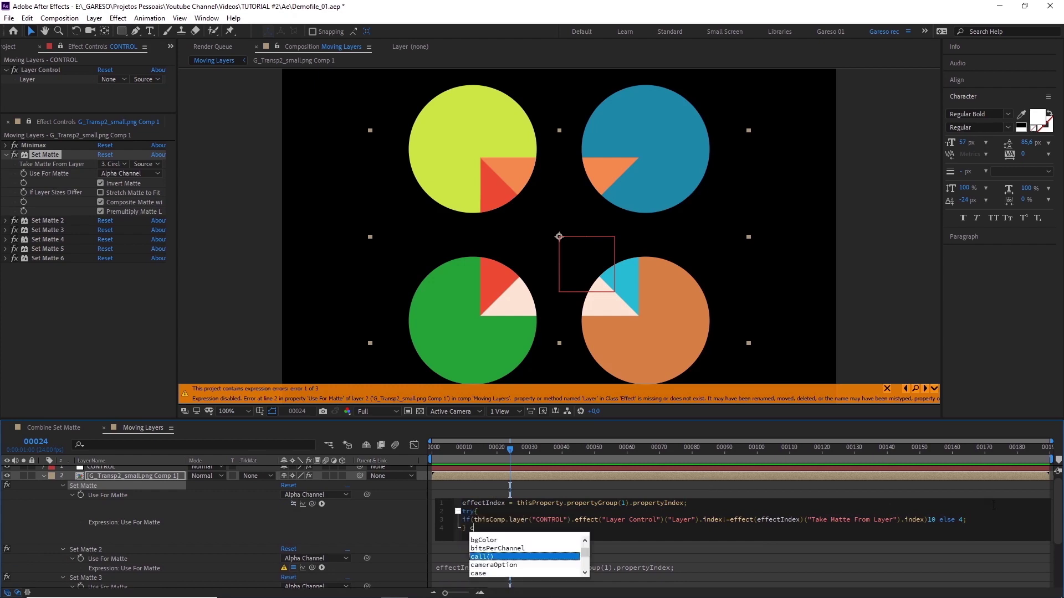
type("atch(err")
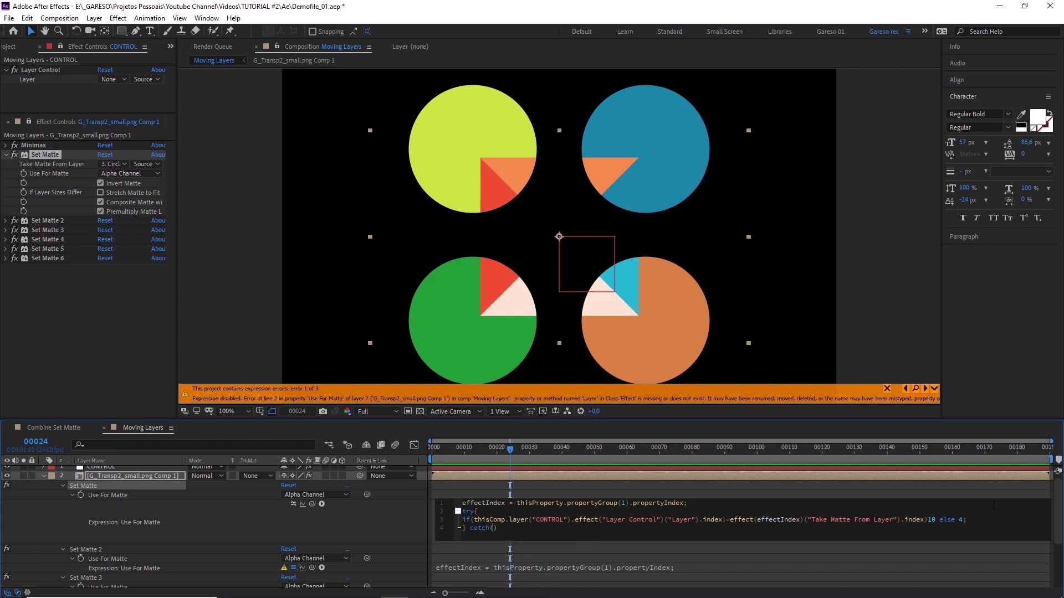
type("){10};")
key("KP_Enter")
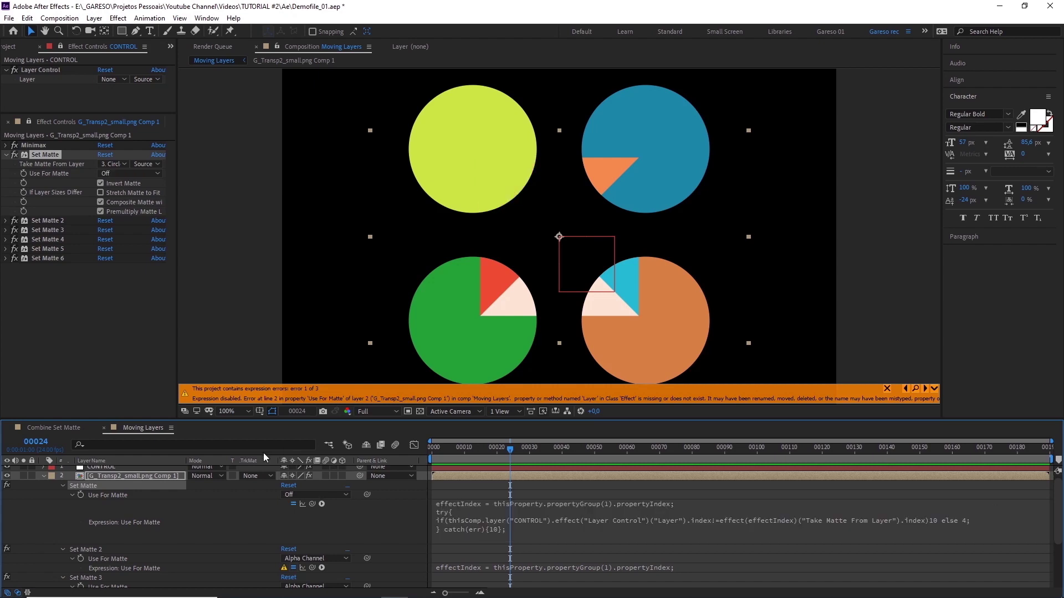
Paste the try/catch expression onto Set Matte 2–4 and set Layer Control to Circle Bottom R
right_click(108, 493)
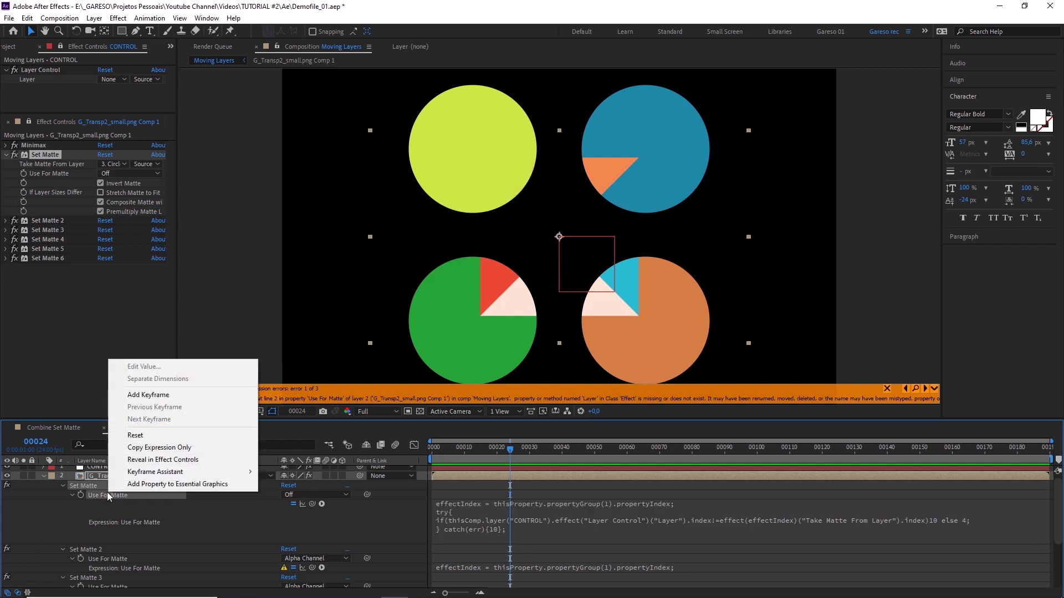
left_click(166, 448)
left_click(62, 485)
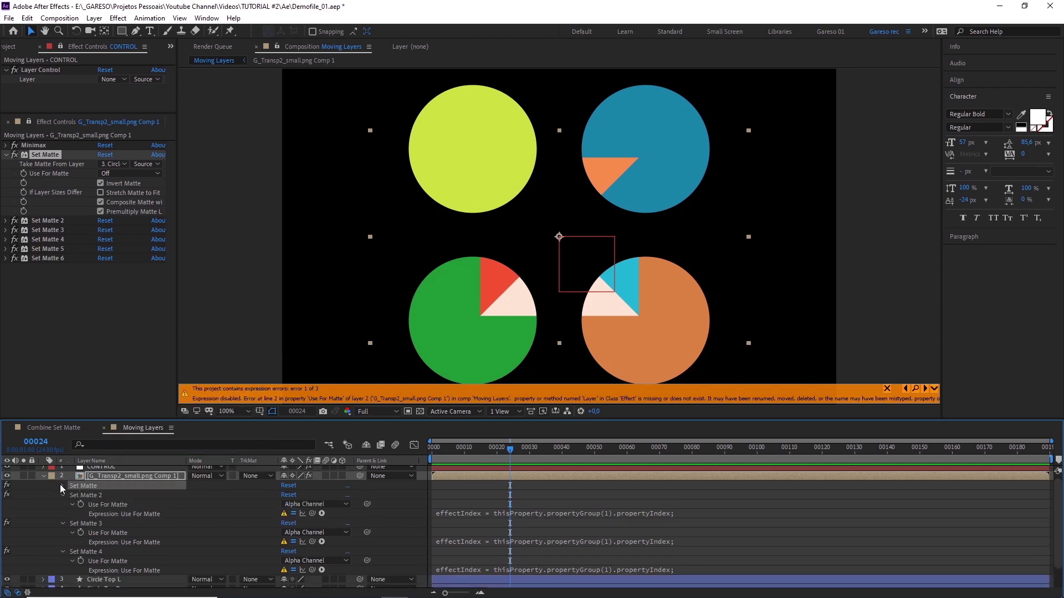
left_click(87, 495)
left_click(89, 549, "shift")
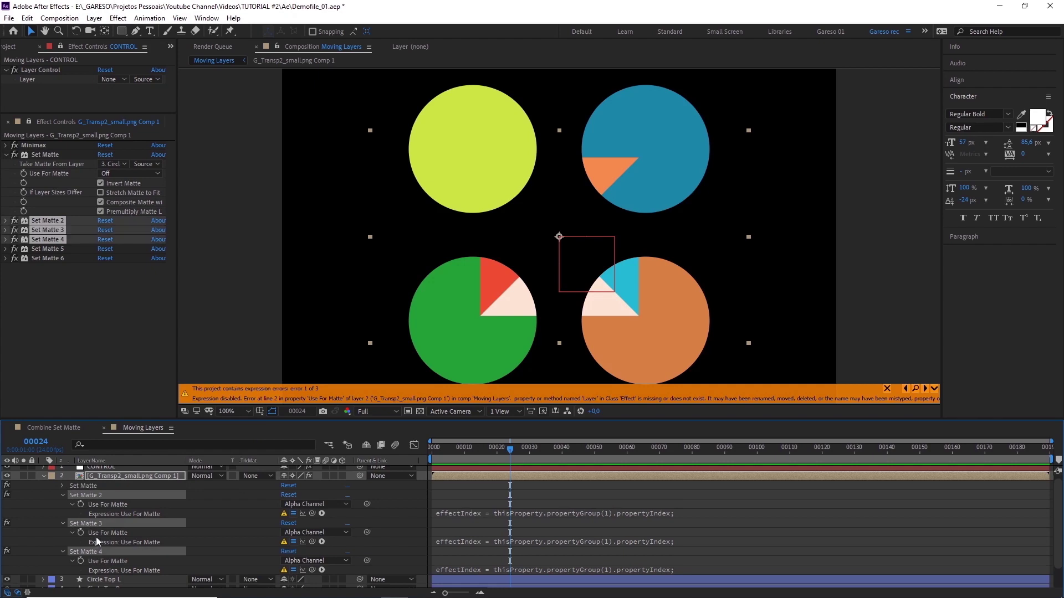
key("ctrl+v")
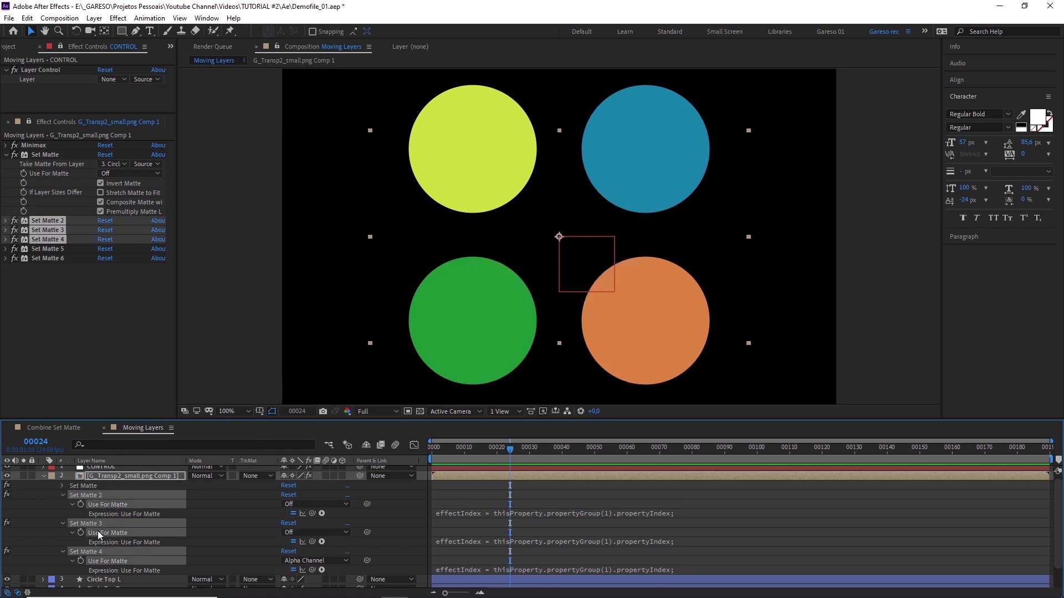
left_click(118, 80)
left_click(188, 177)
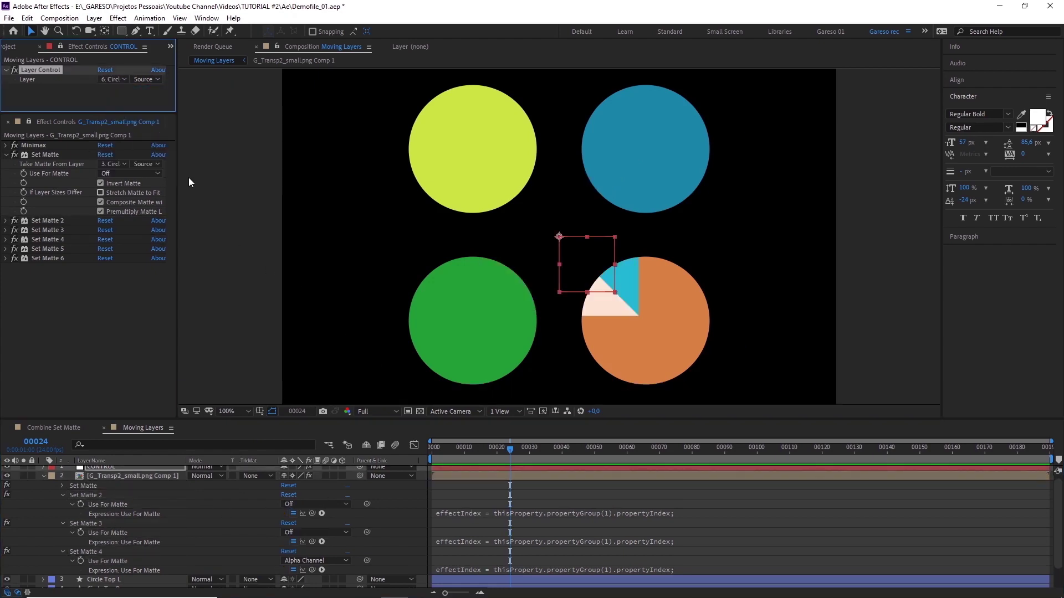